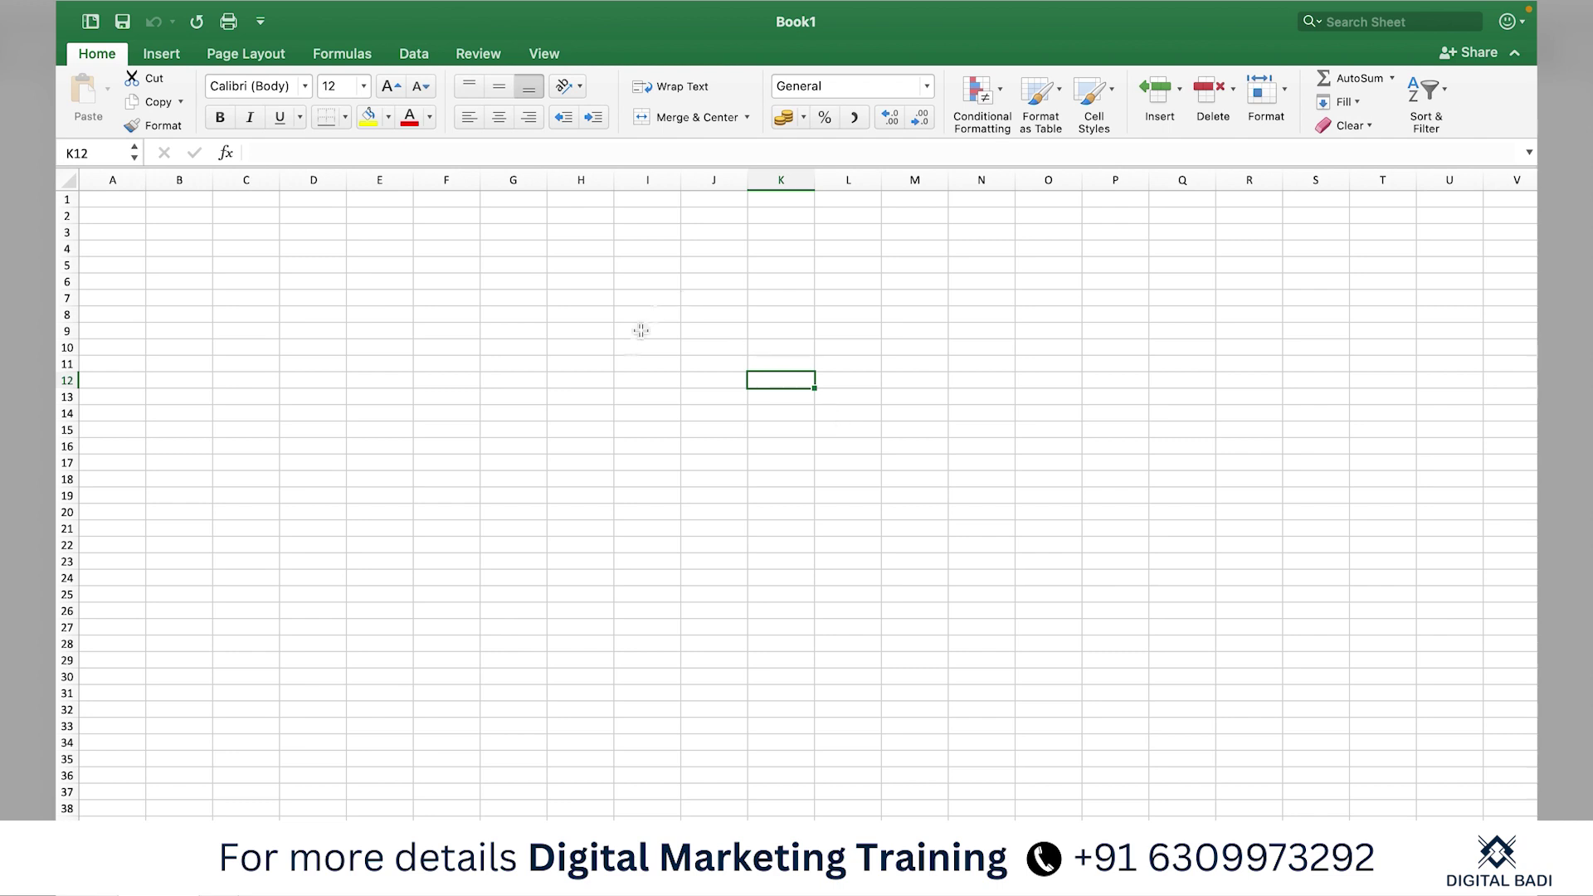
Enter John in H10 and begin a formula with = in I10.
click(599, 349)
text(John)
key(Tab)
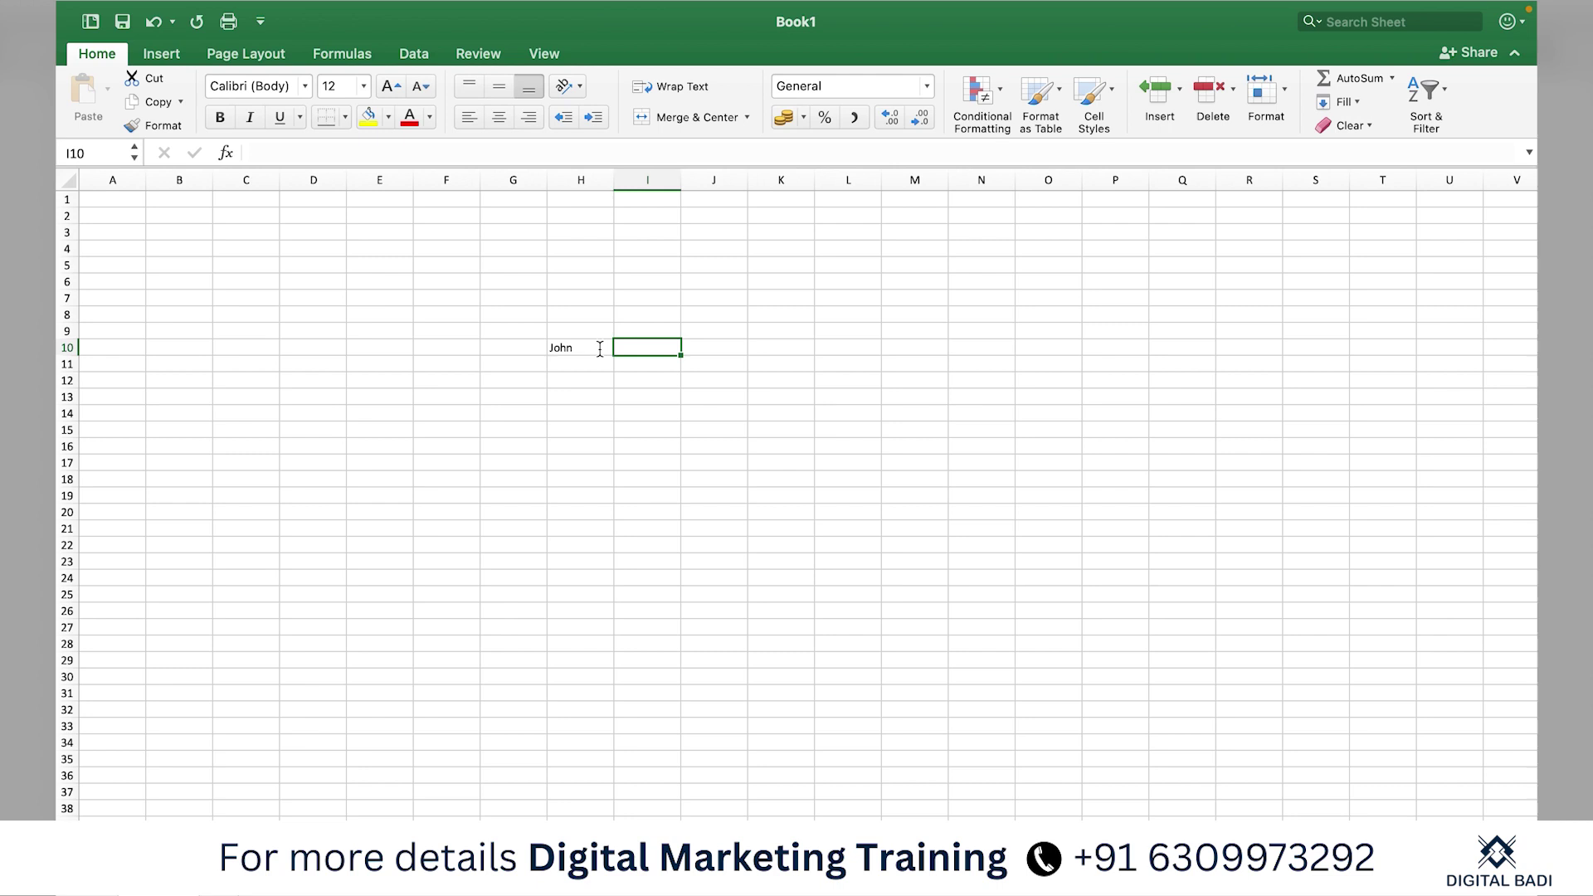
text(=)
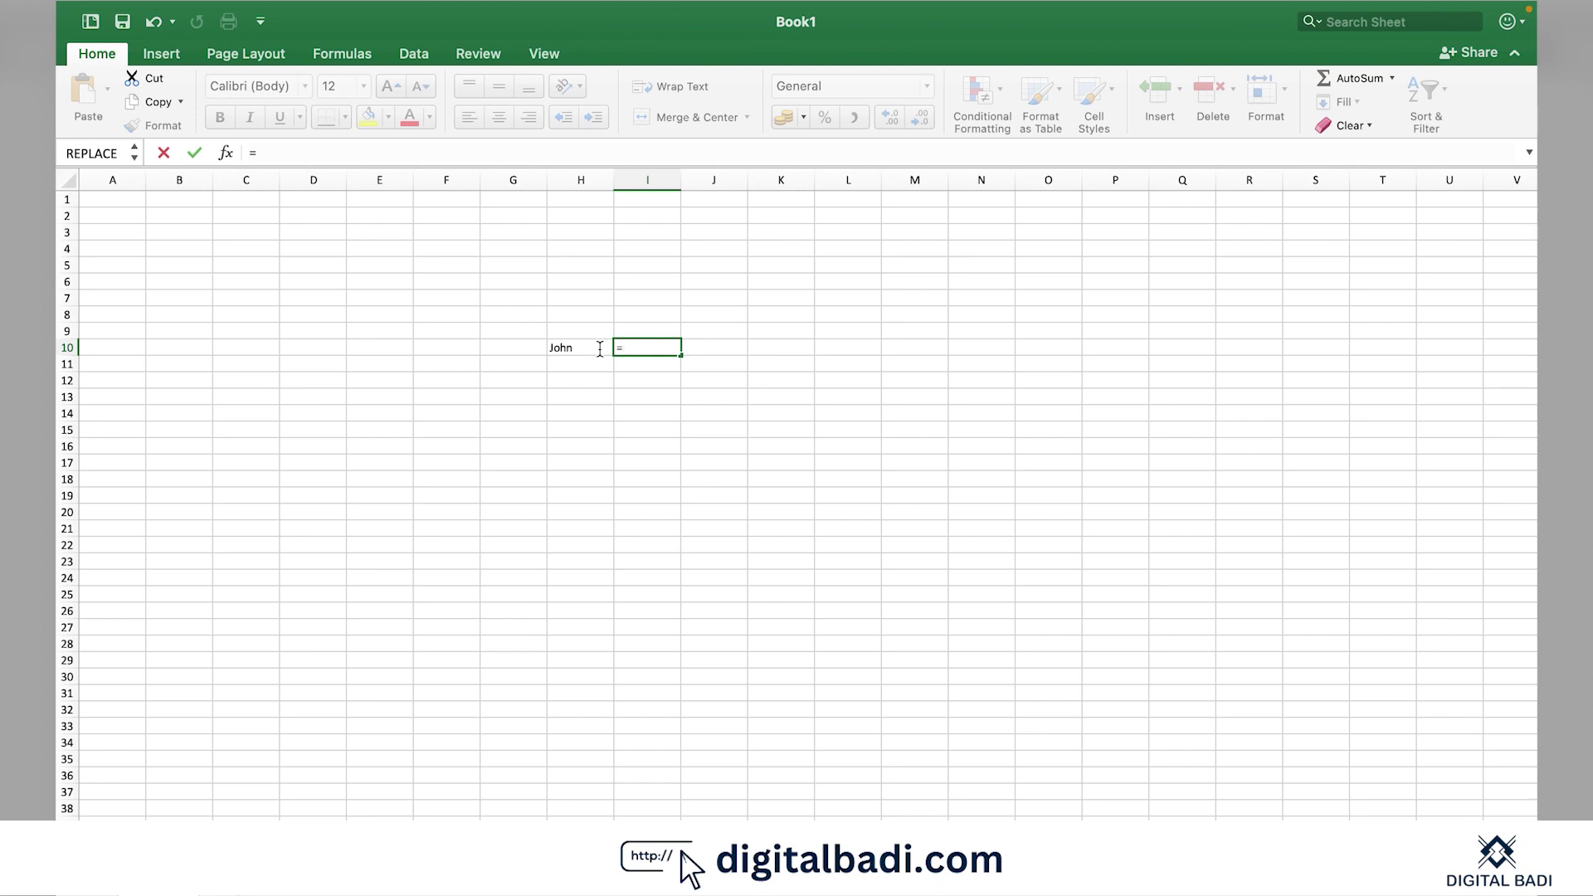
Enter =LEN(H10) in I10 so it returns 4, the length of John.
click(596, 348)
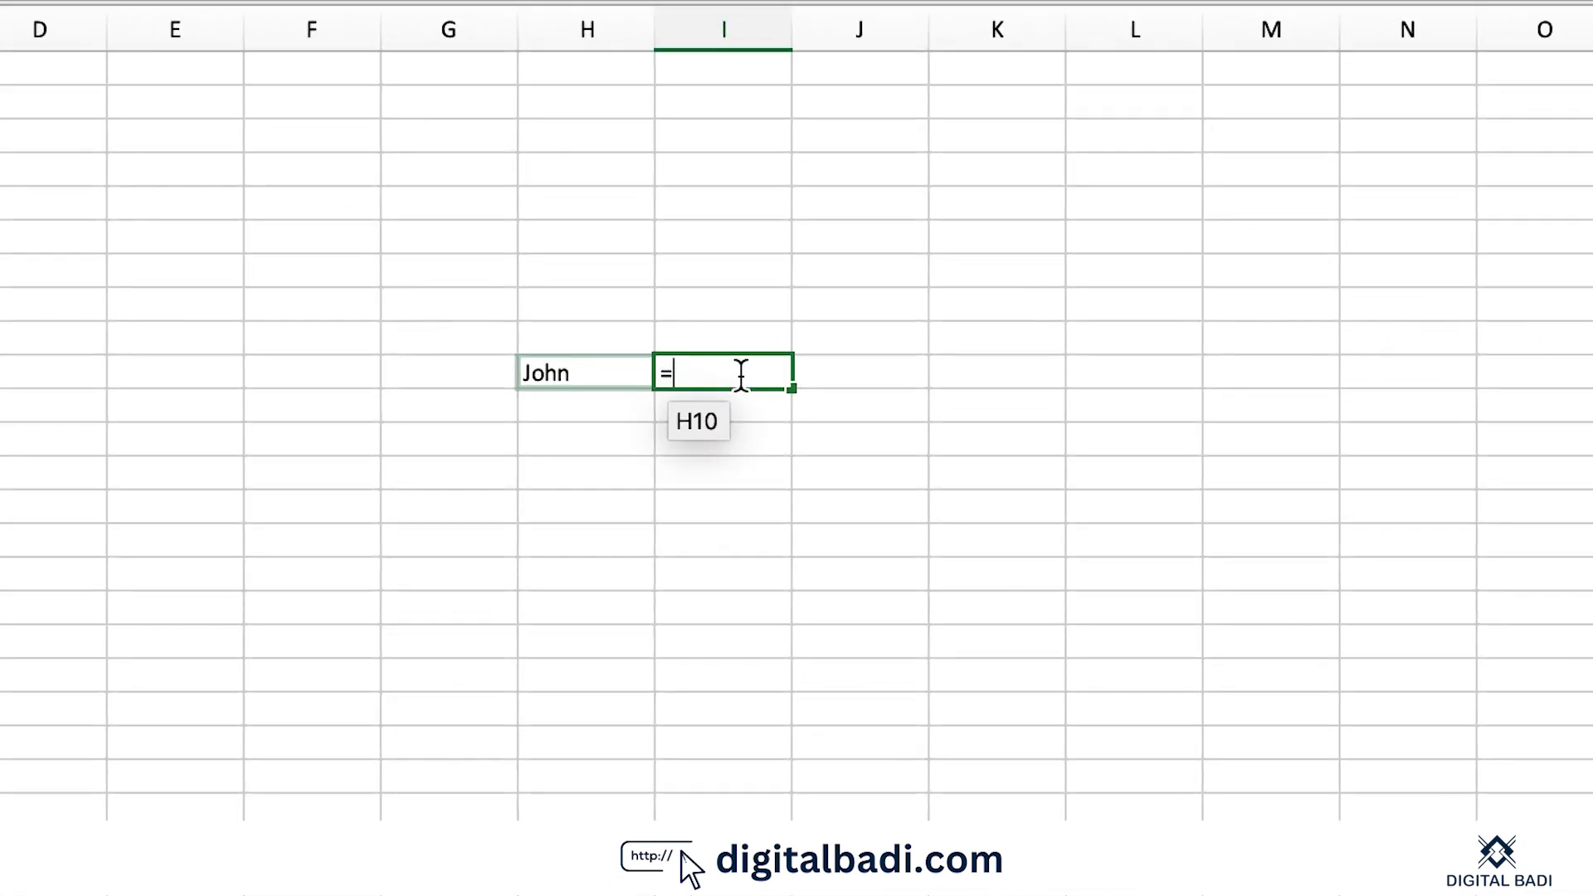
key(BackSpace)
text(=)
text(len)
text(()
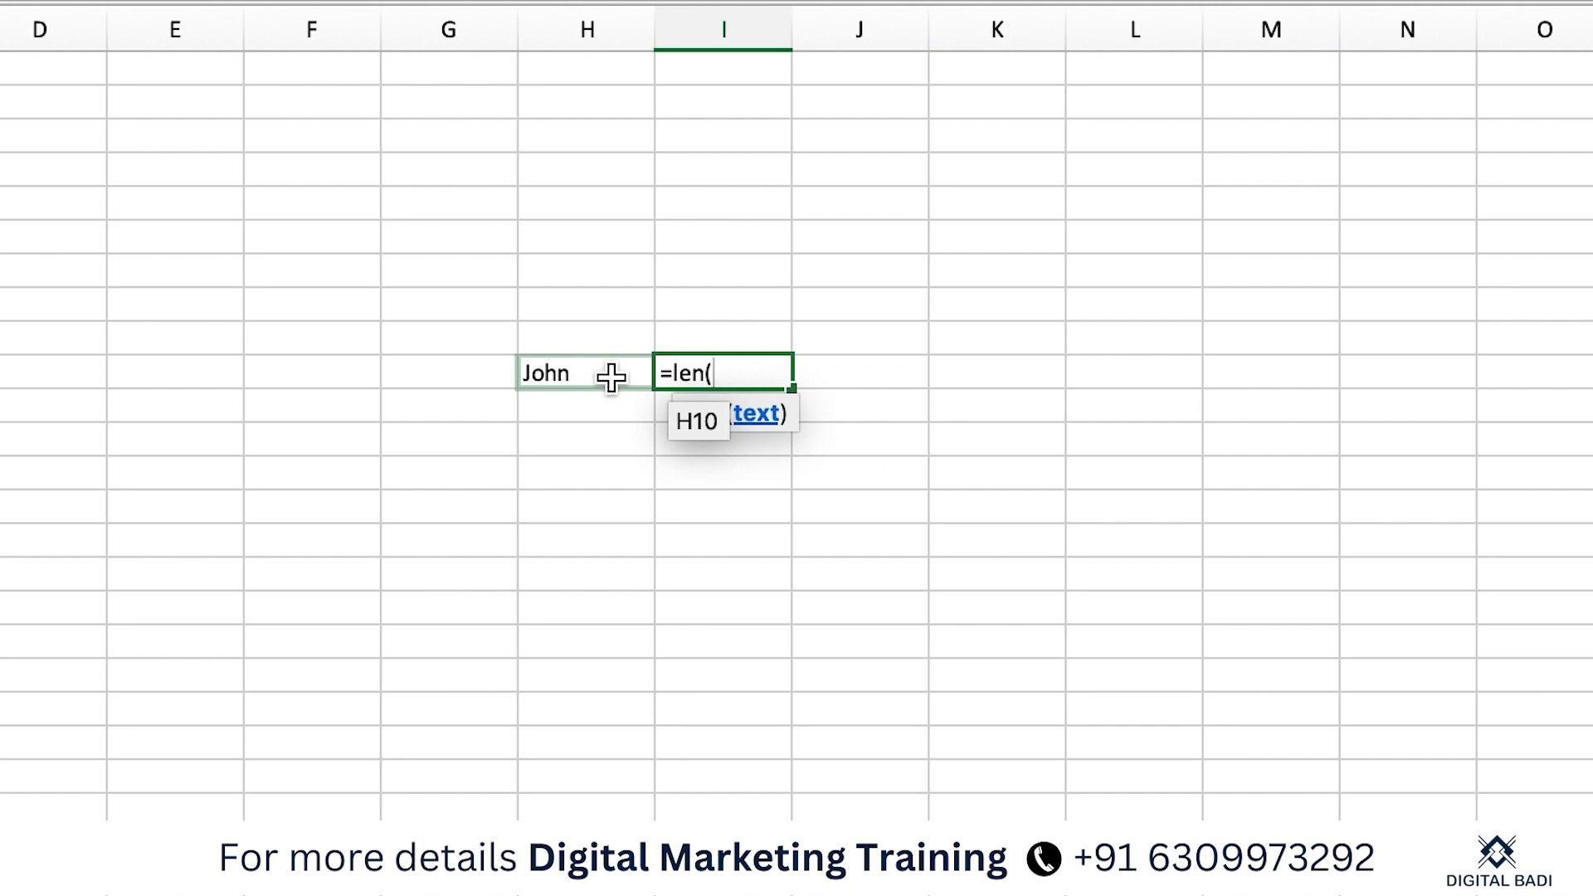
click(611, 378)
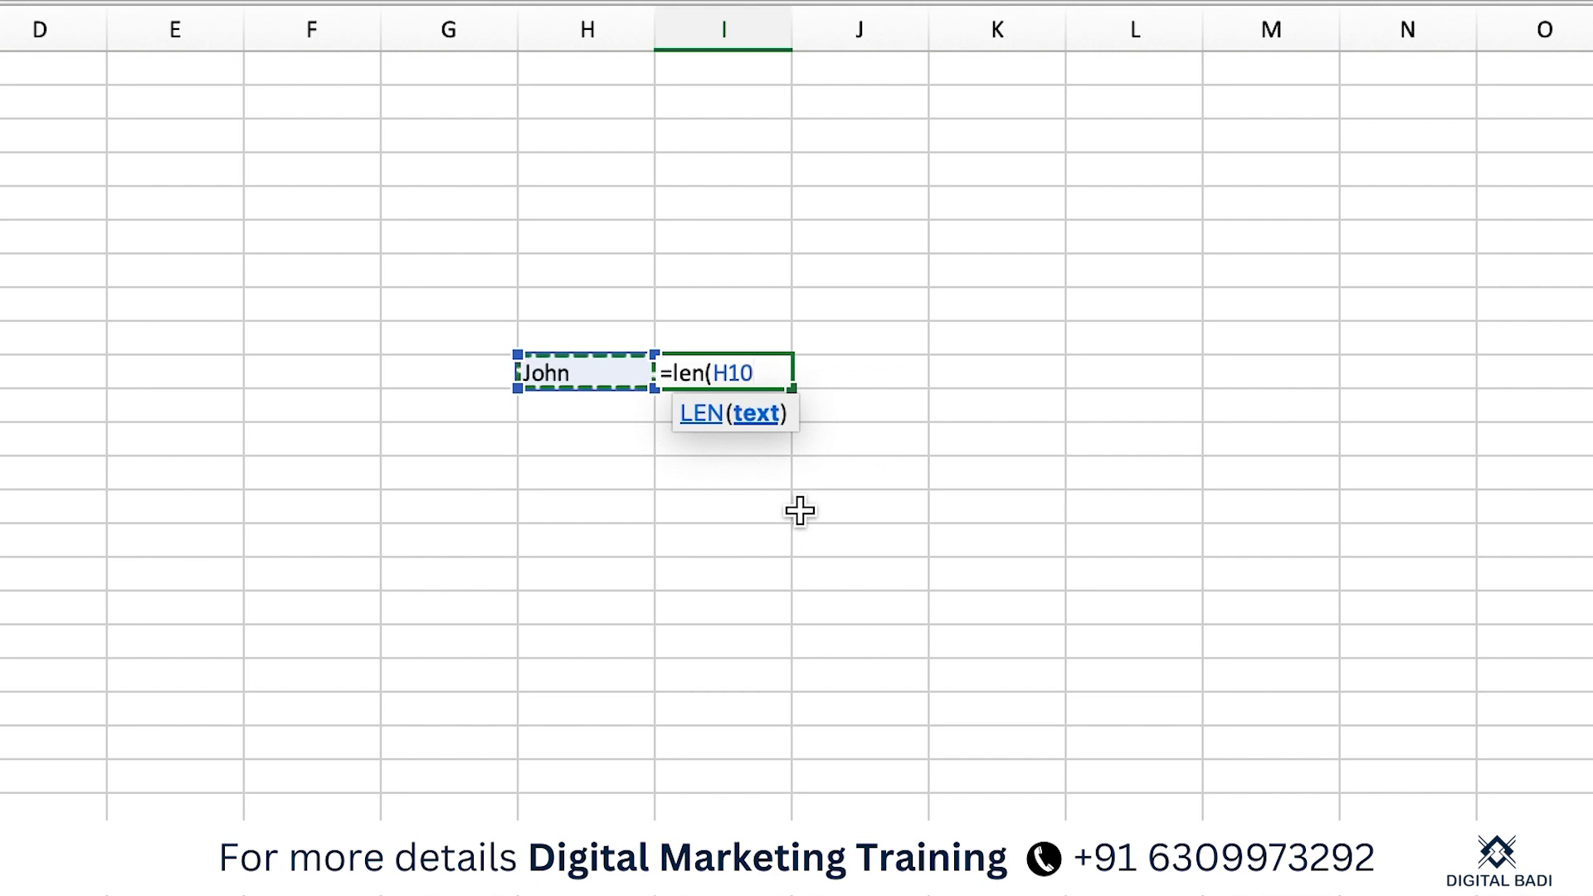
key(Return)
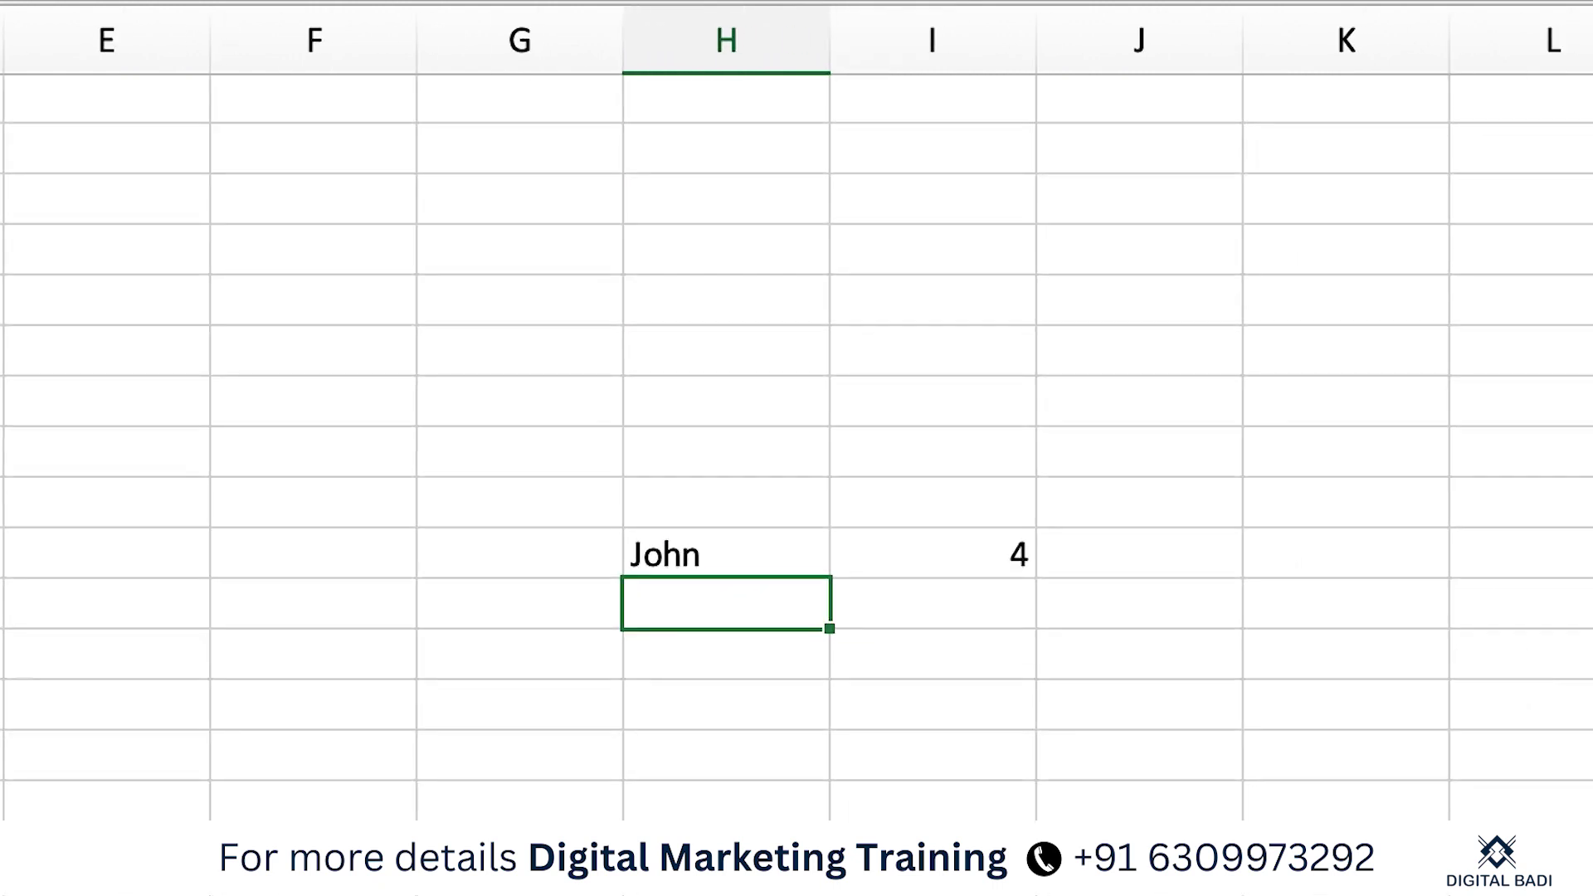
Edit H10 to 'John b' so =LEN(H10) in I10 returns 6.
double_click(755, 551)
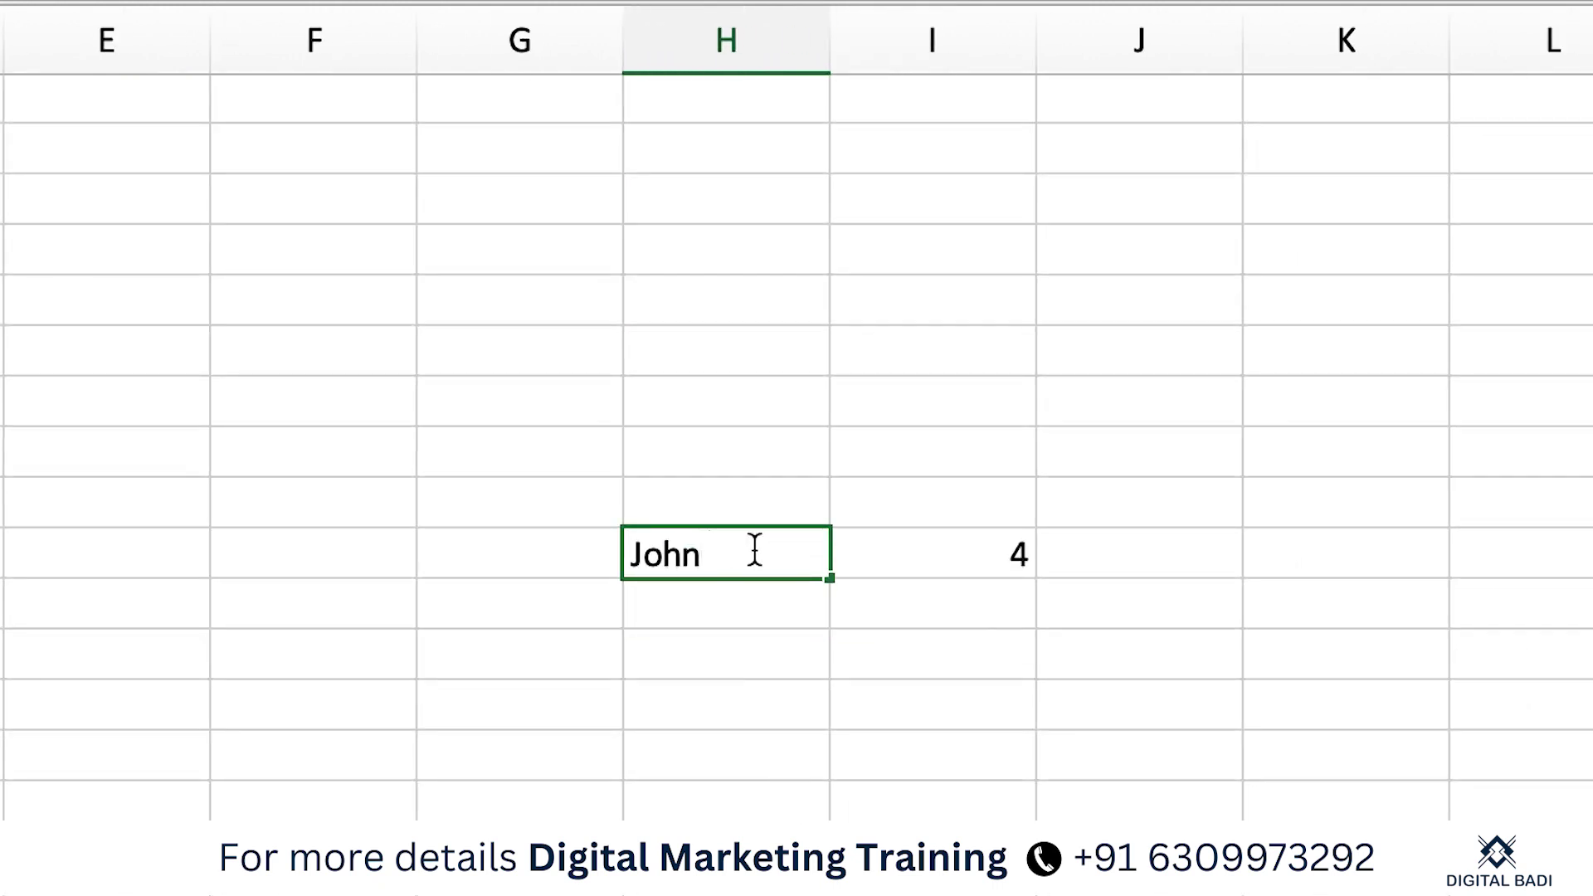
text(b)
key(Return)
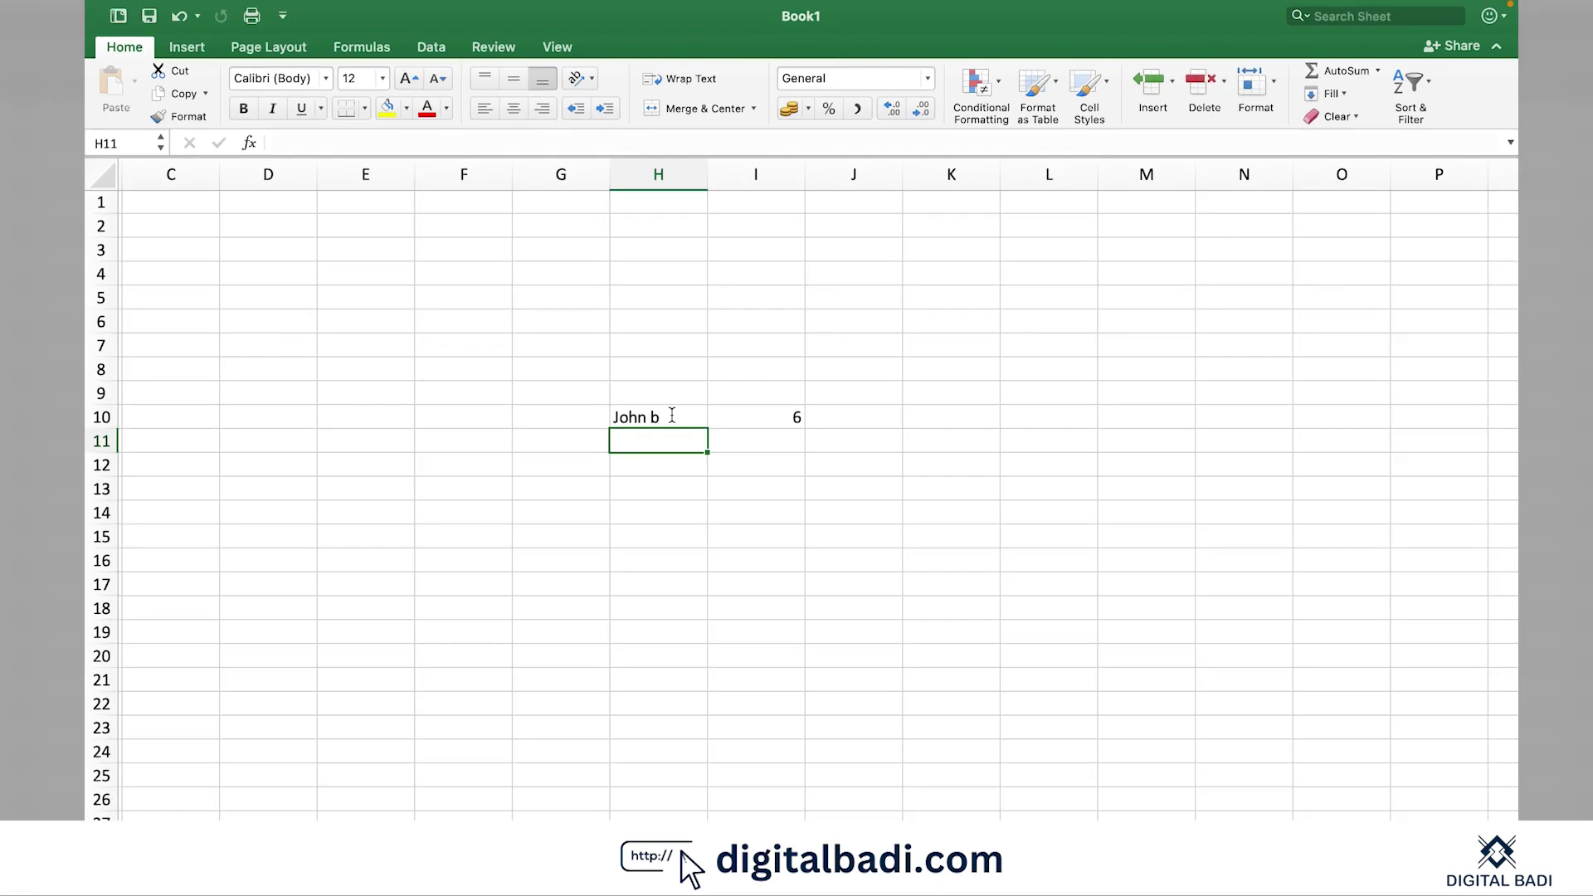
click(736, 433)
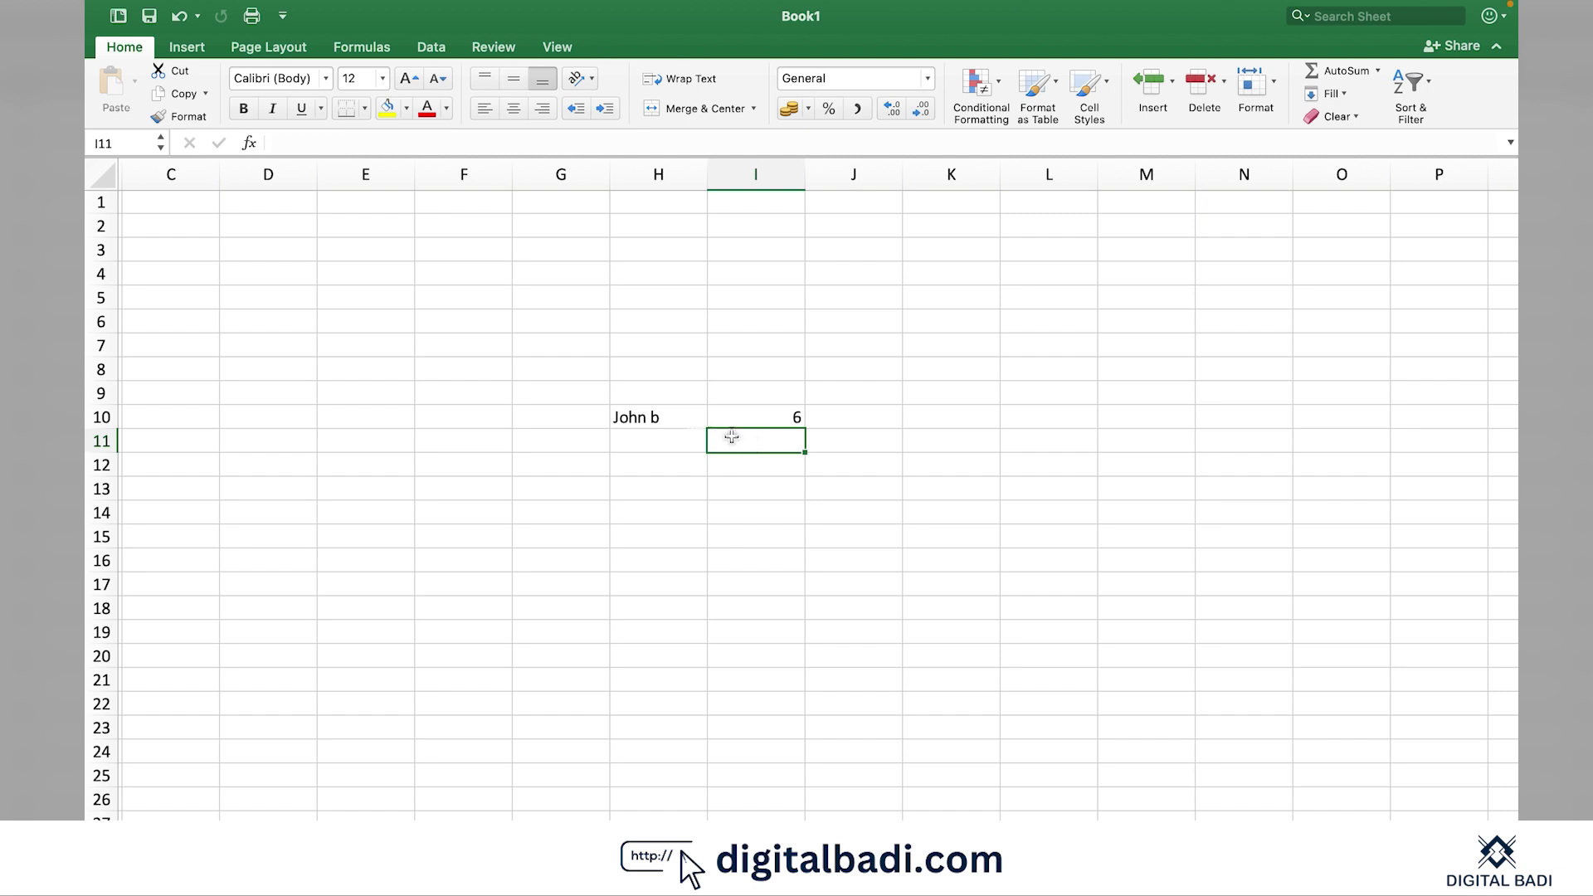
click(680, 422)
click(784, 421)
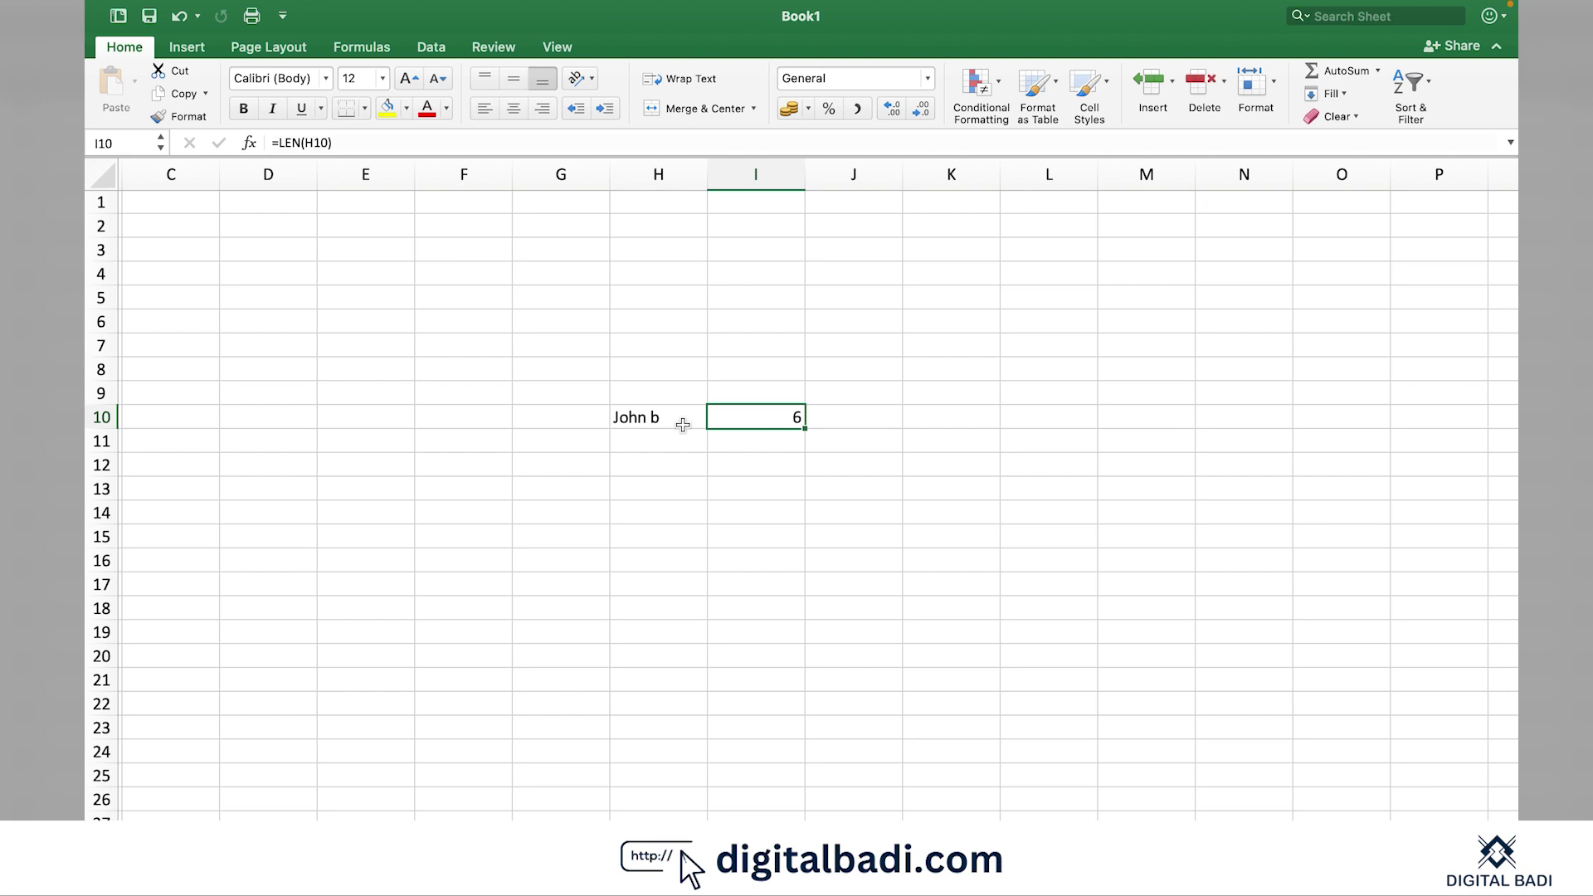
Type the label right in H12 and the word john in H14.
click(661, 469)
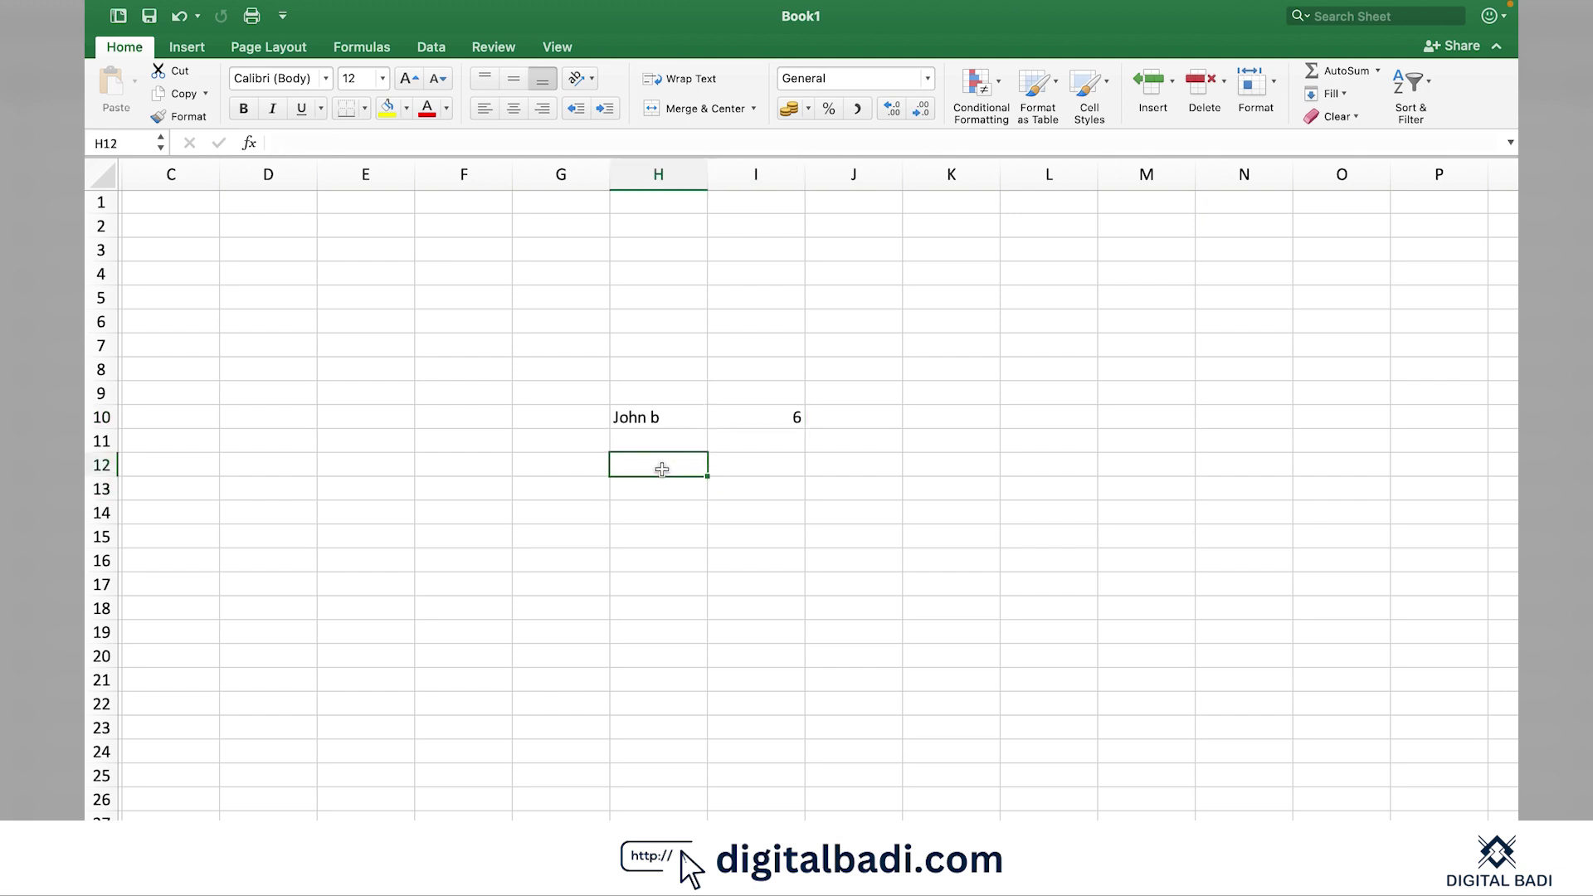
text(right)
key(Return)
click(664, 523)
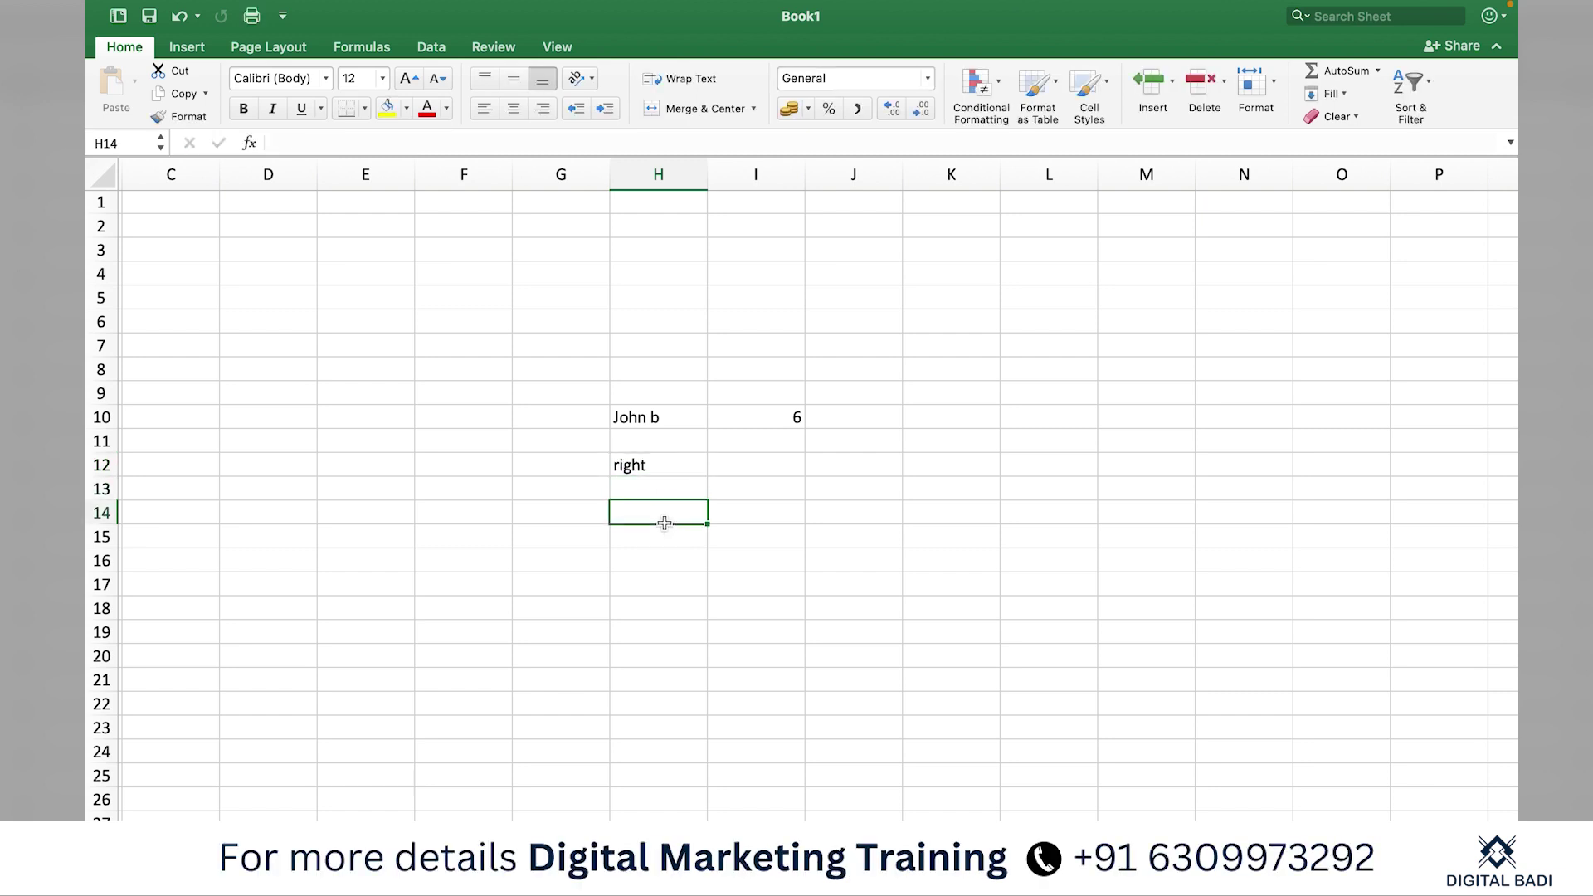
text(jo)
text(n)
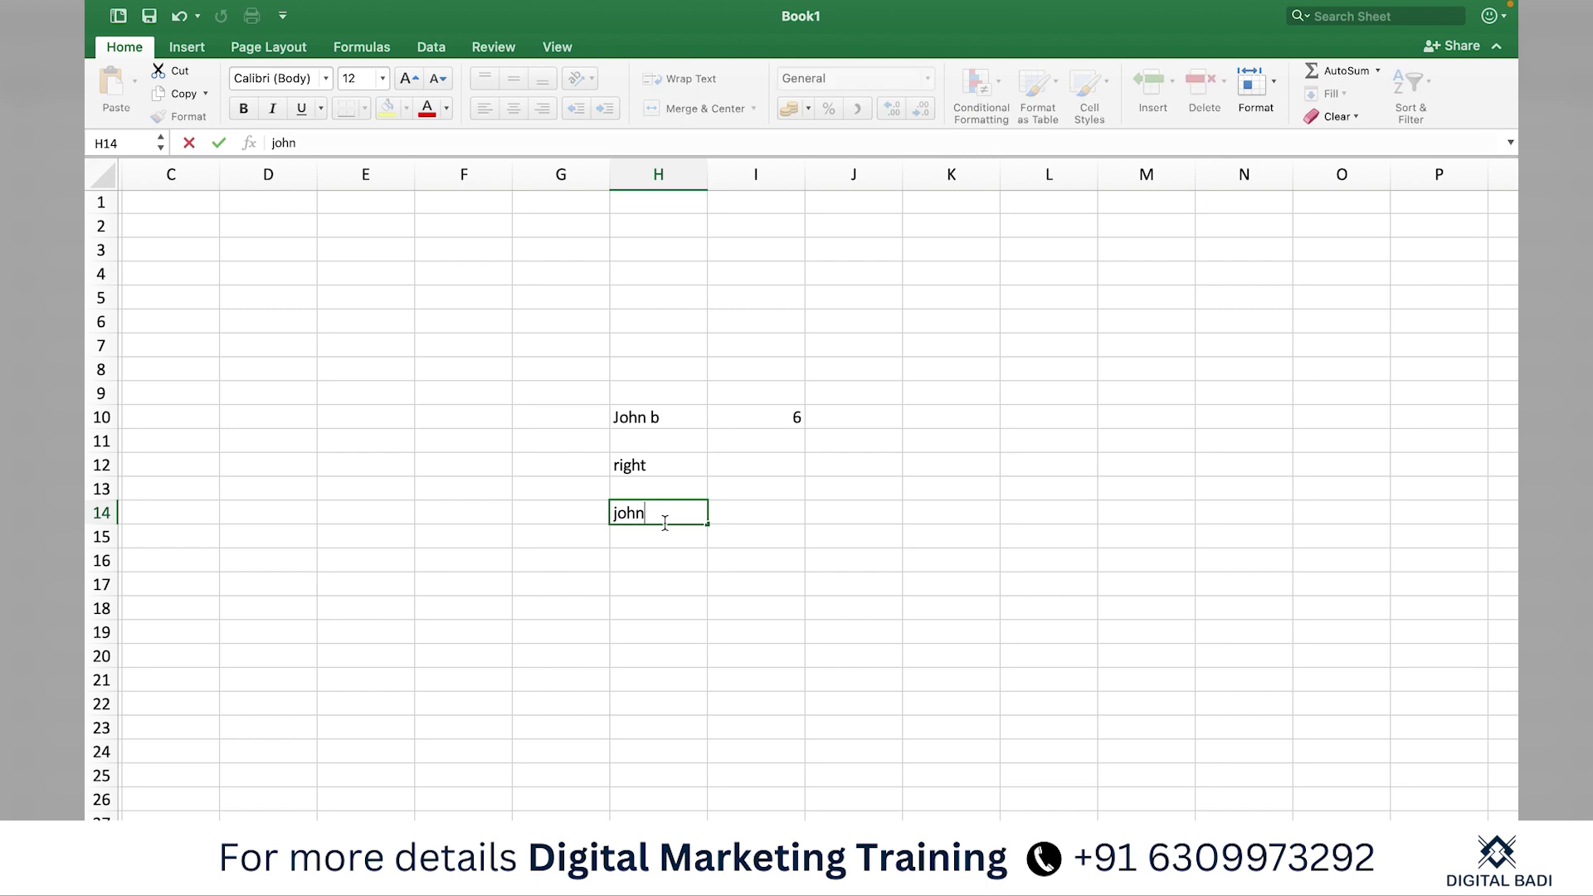
key(Return)
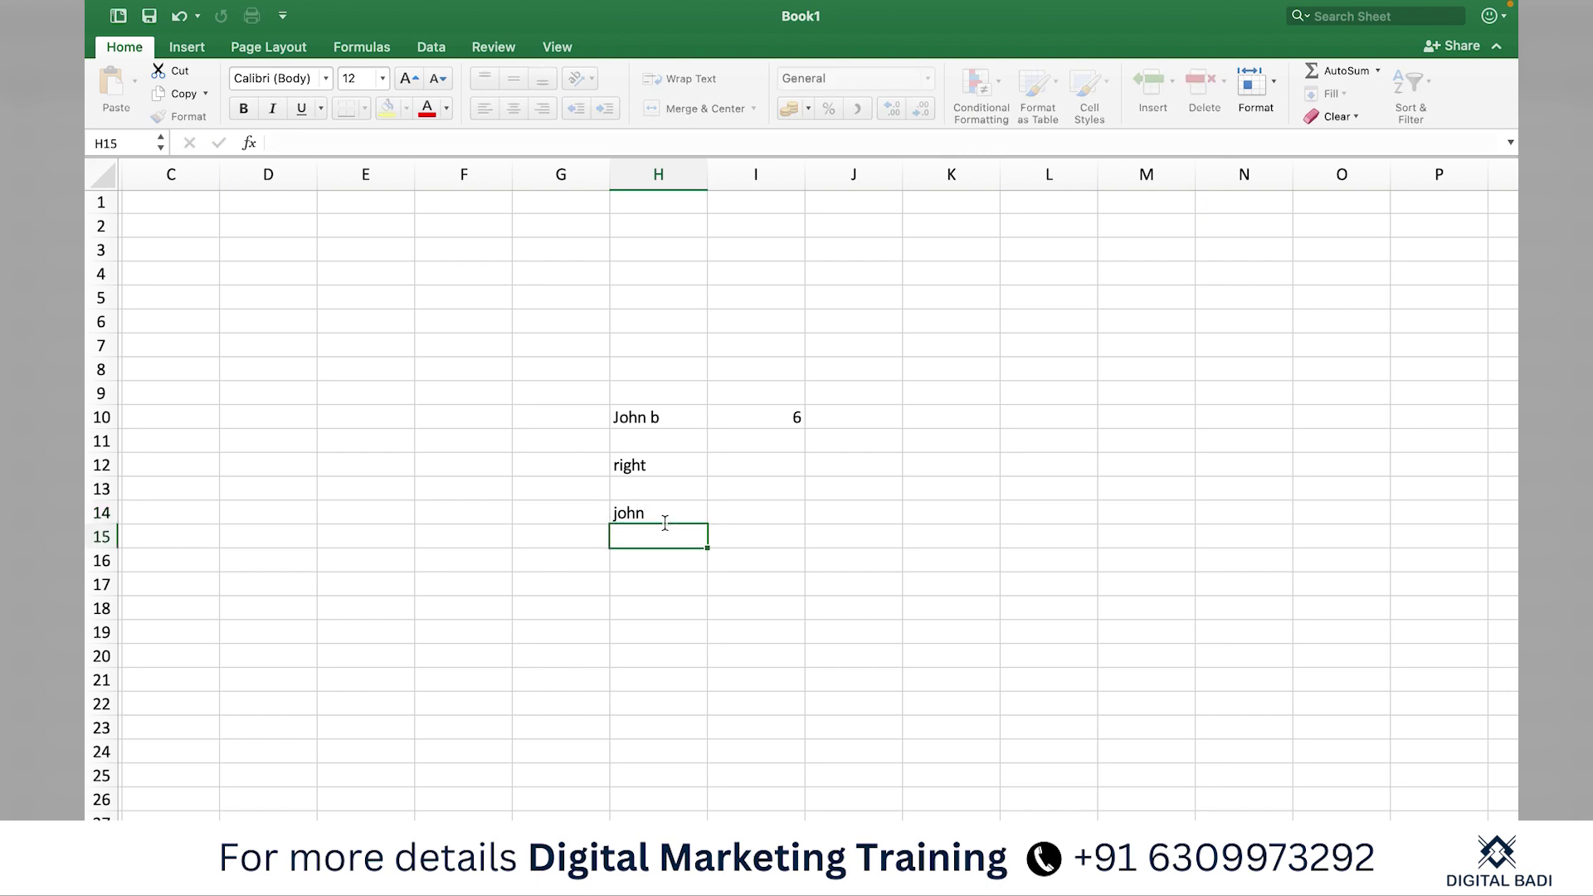
Enter =RIGHT(H14,2) in I14 so it shows hn.
key(Right)
key(Up)
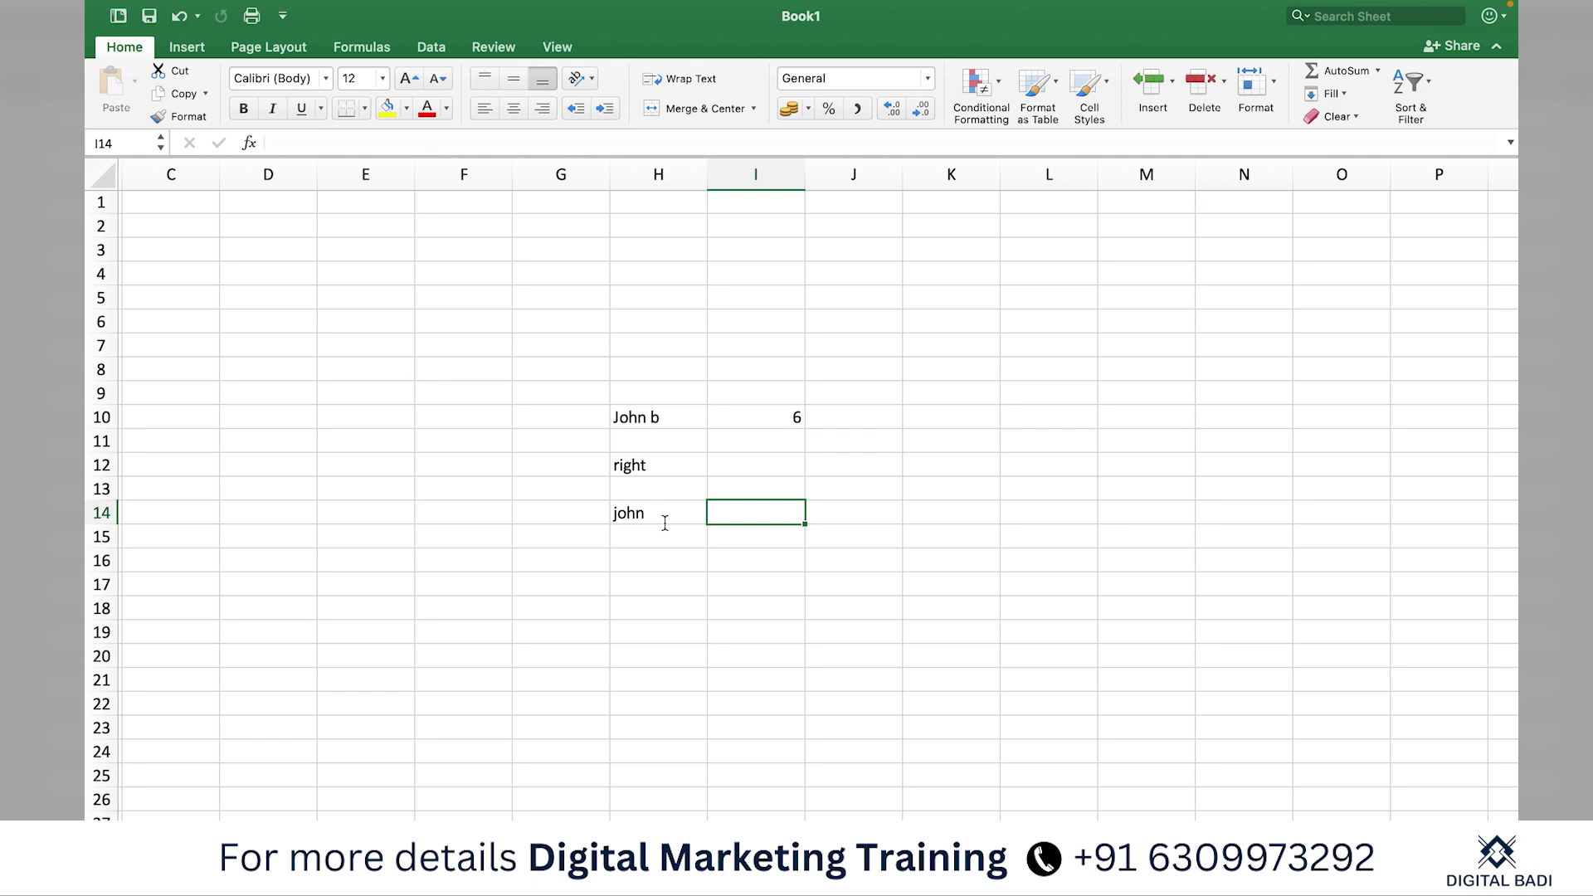
text(=r)
text(ight()
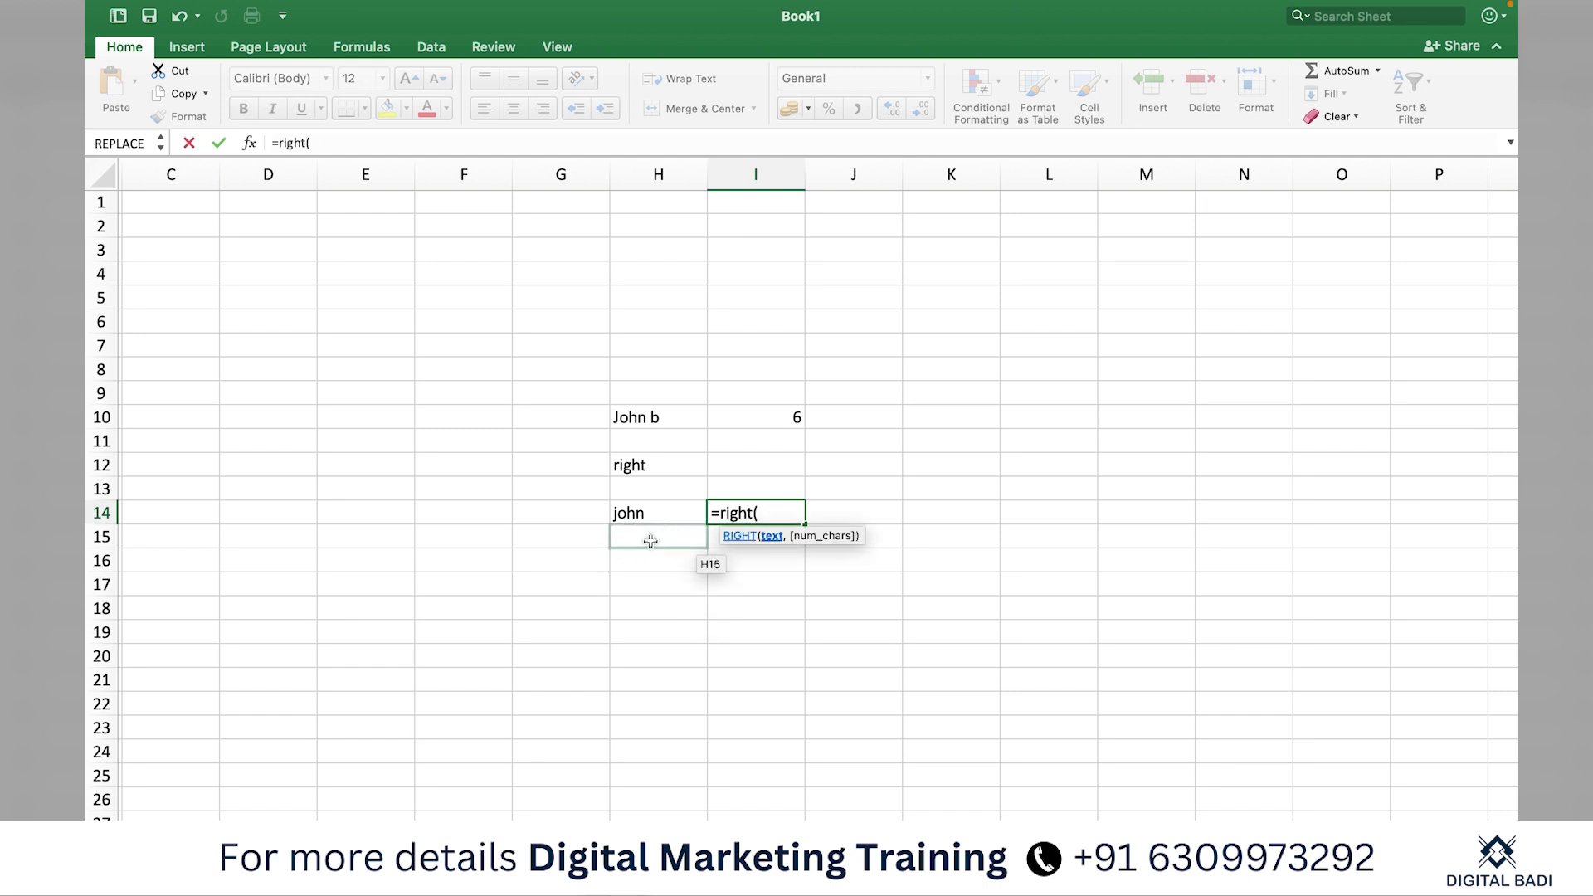
click(657, 517)
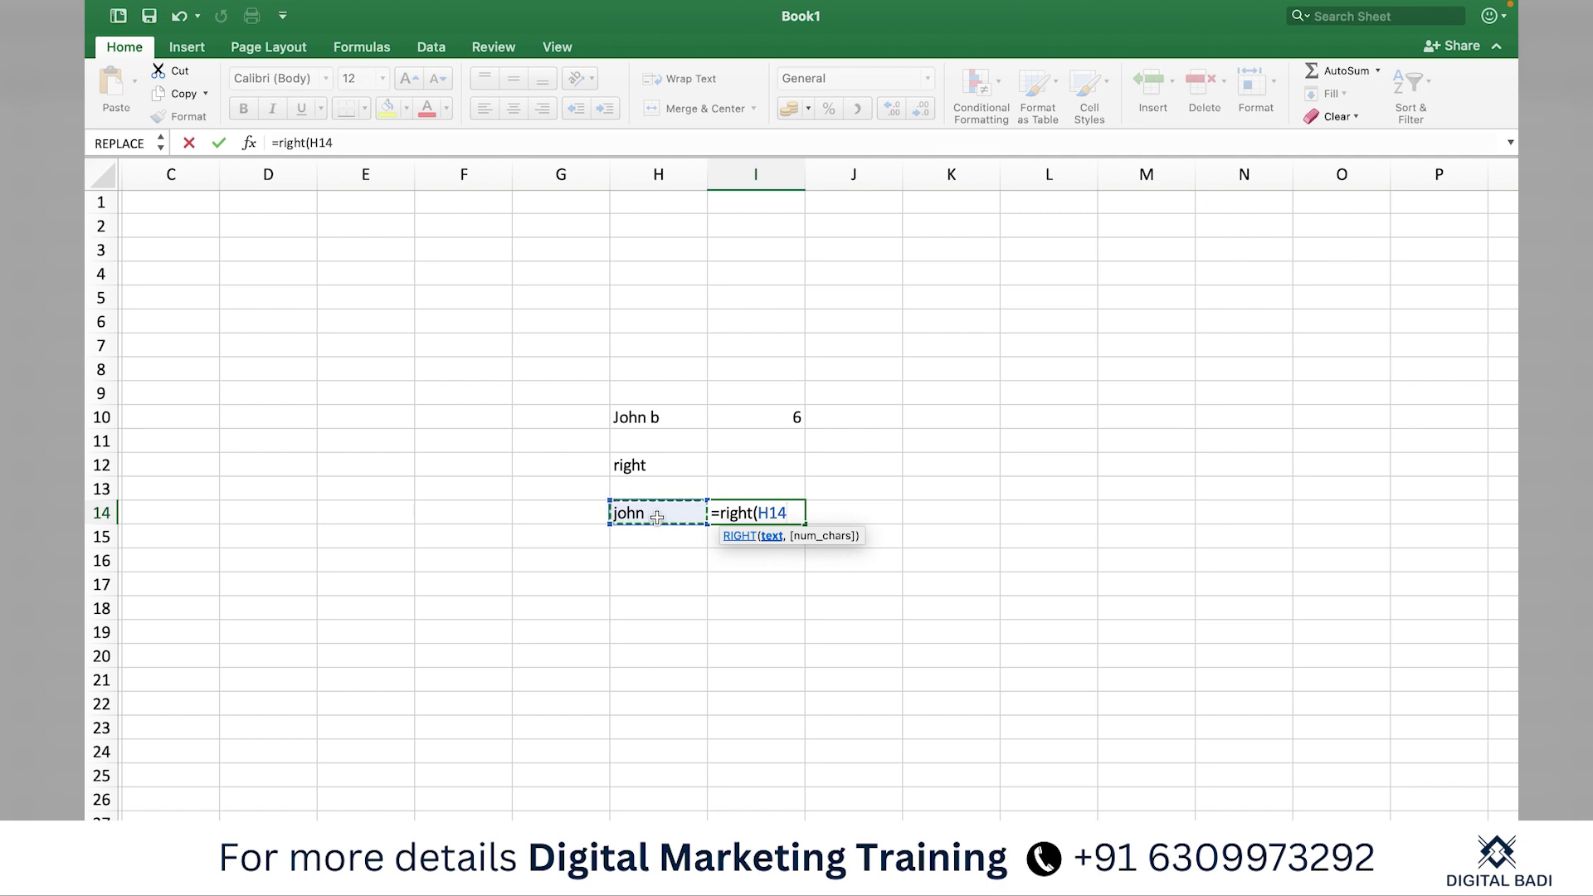
text(,)
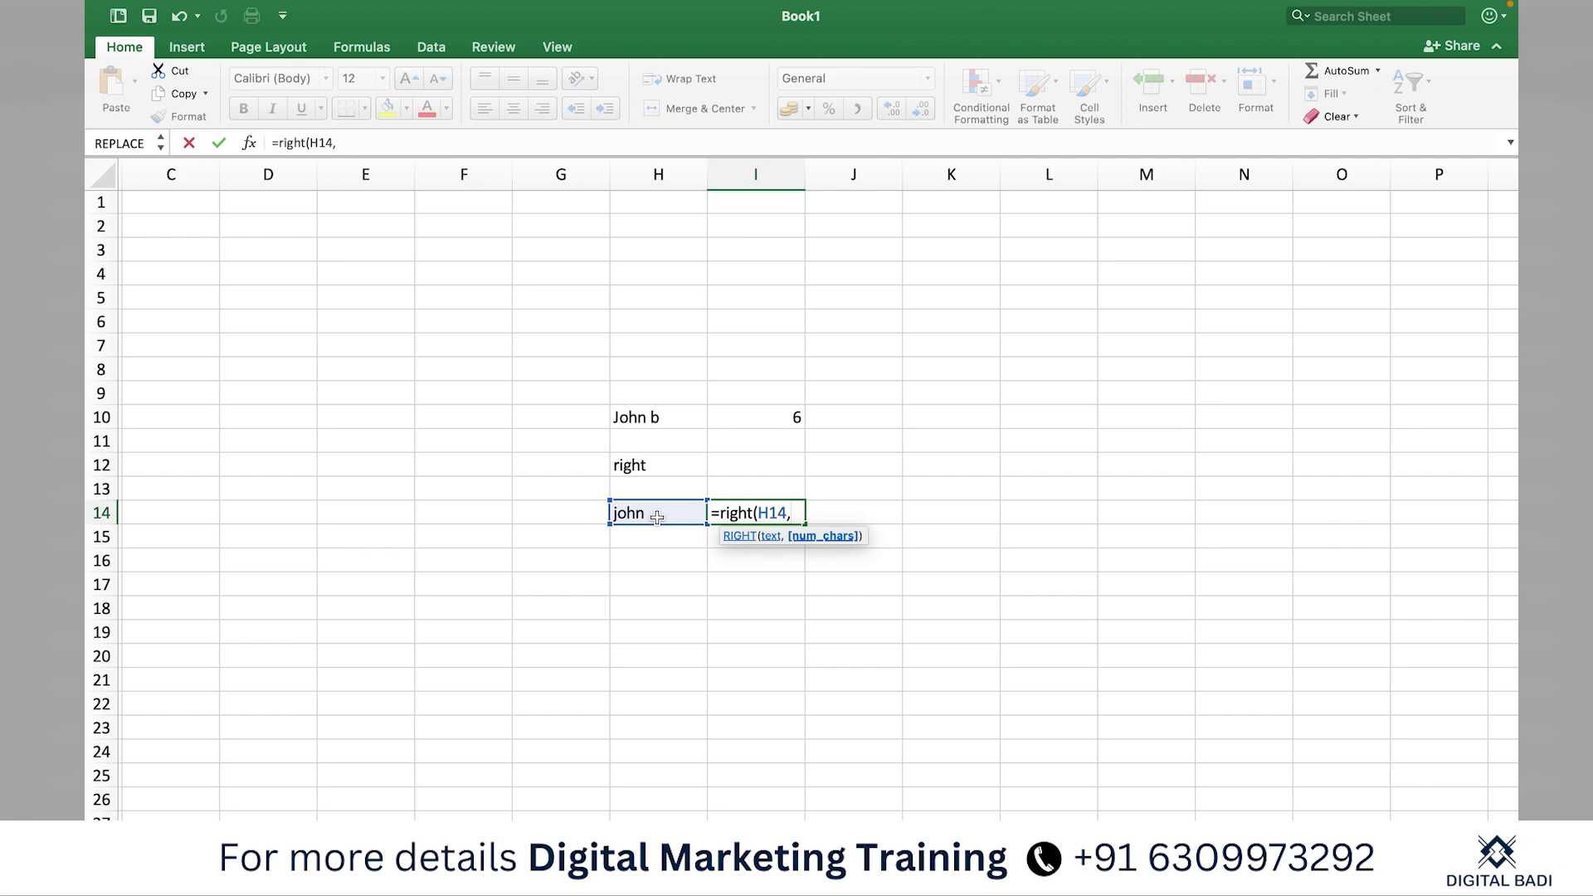
text(2)
key(Return)
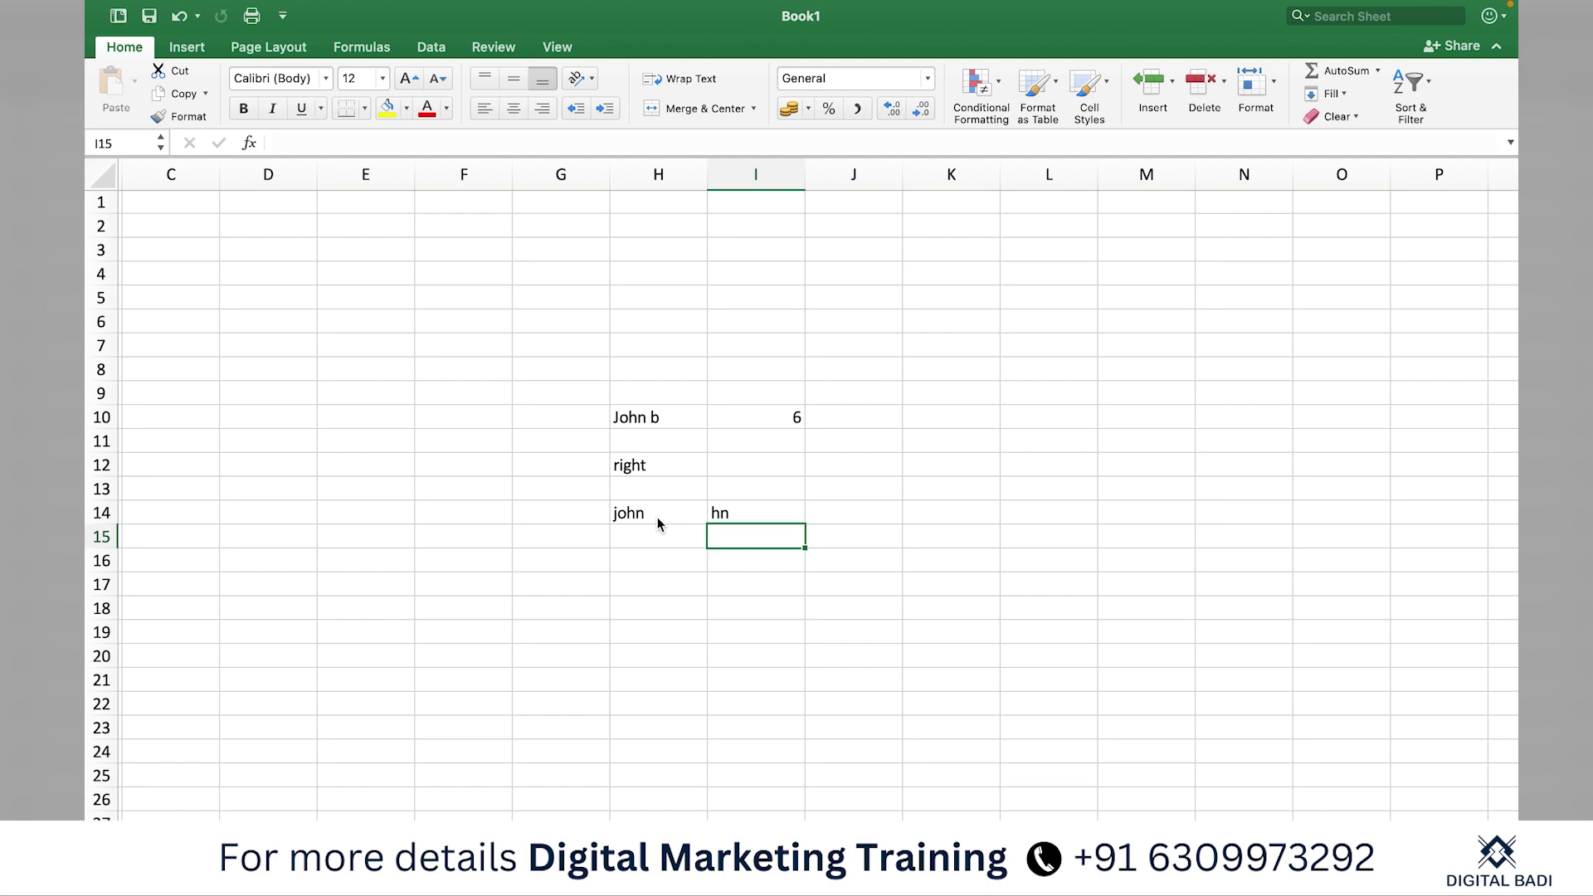
click(934, 300)
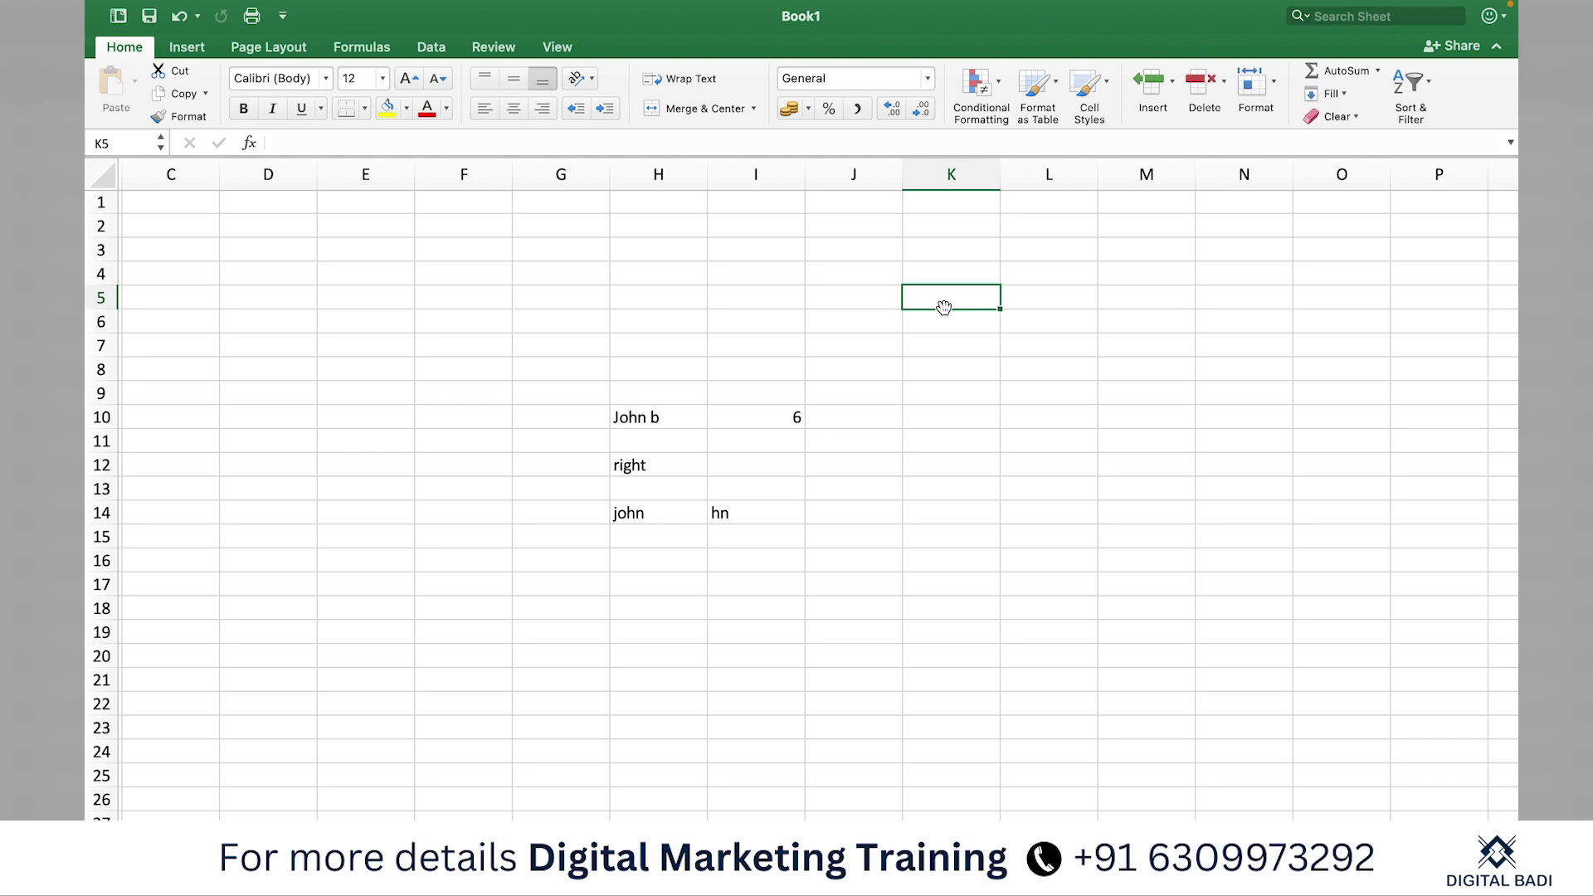
Enter a 10-digit phone number in K5.
key(Return)
click(960, 389)
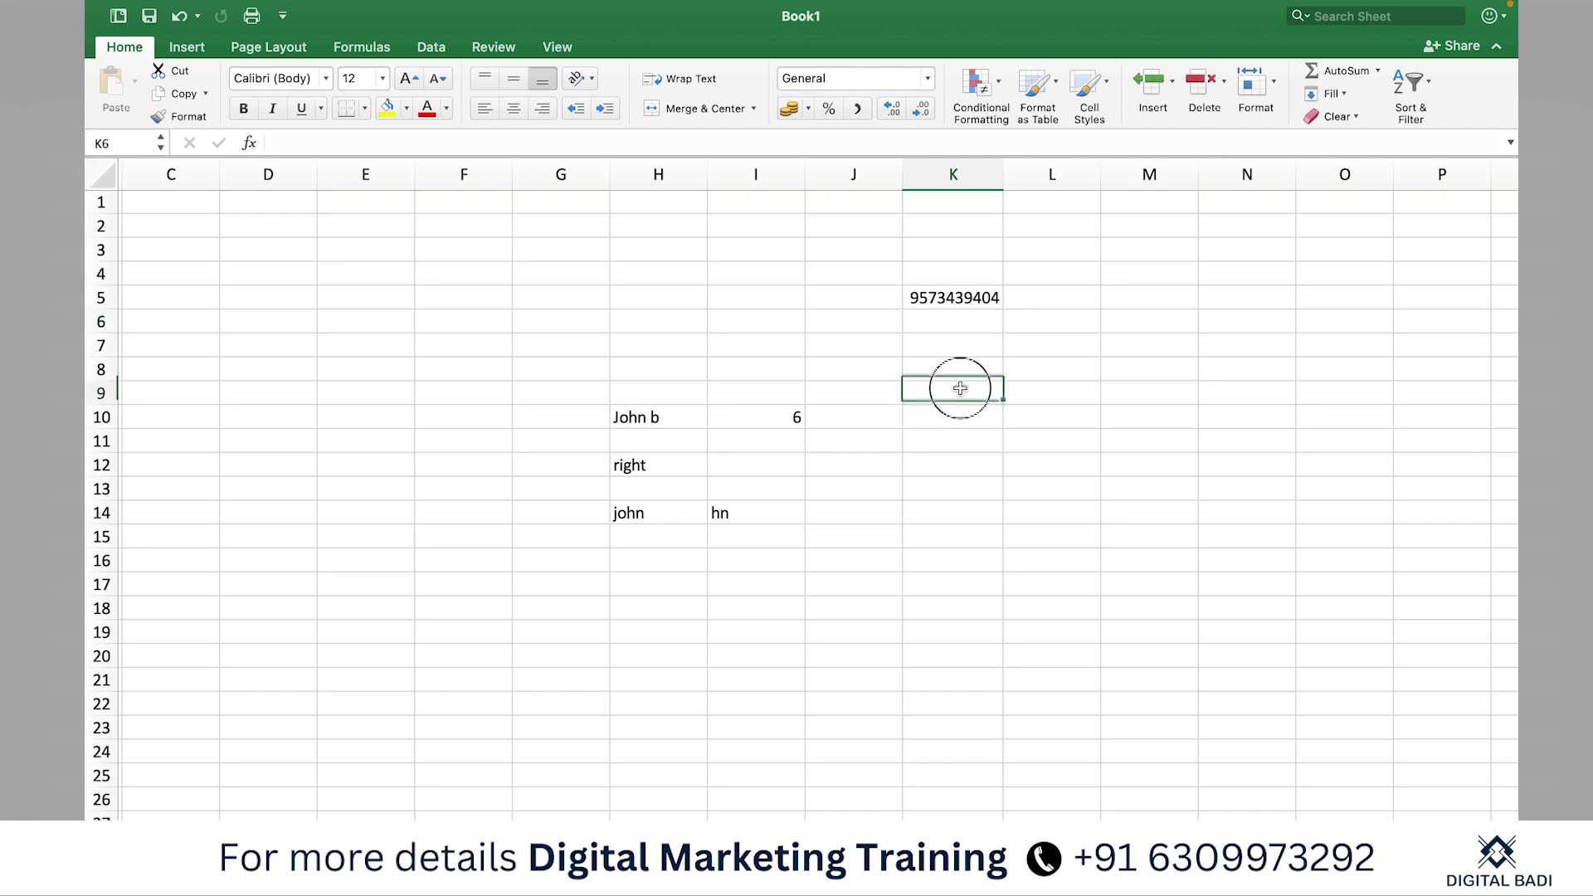
click(960, 330)
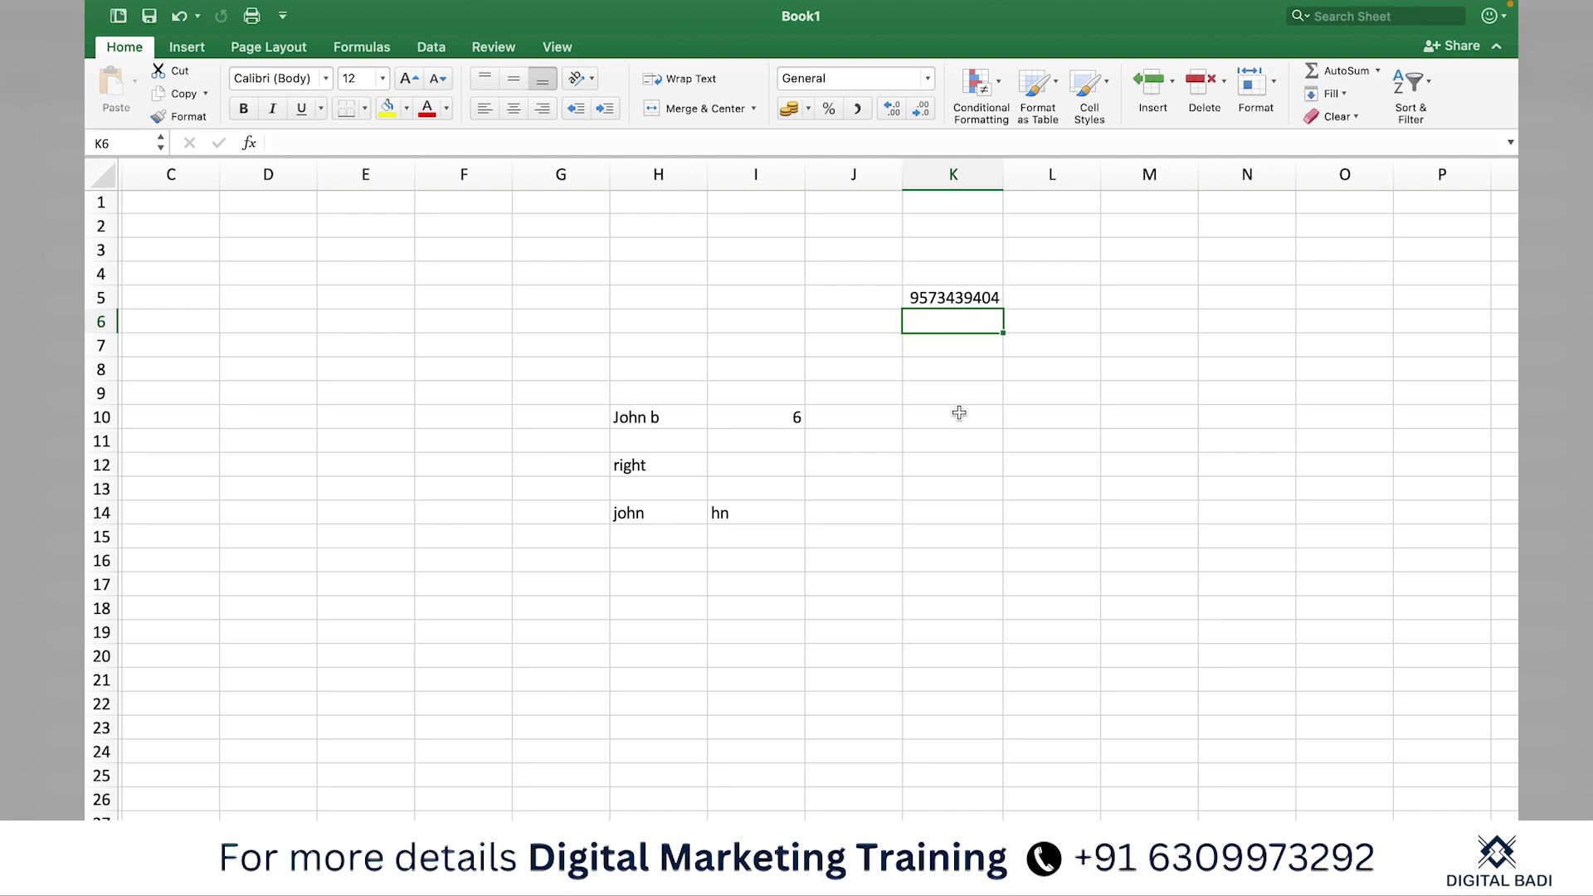
click(961, 298)
Enter the prefixes 0, 91 and +91 in J5, J6 and J7.
click(872, 300)
text(0)
key(Return)
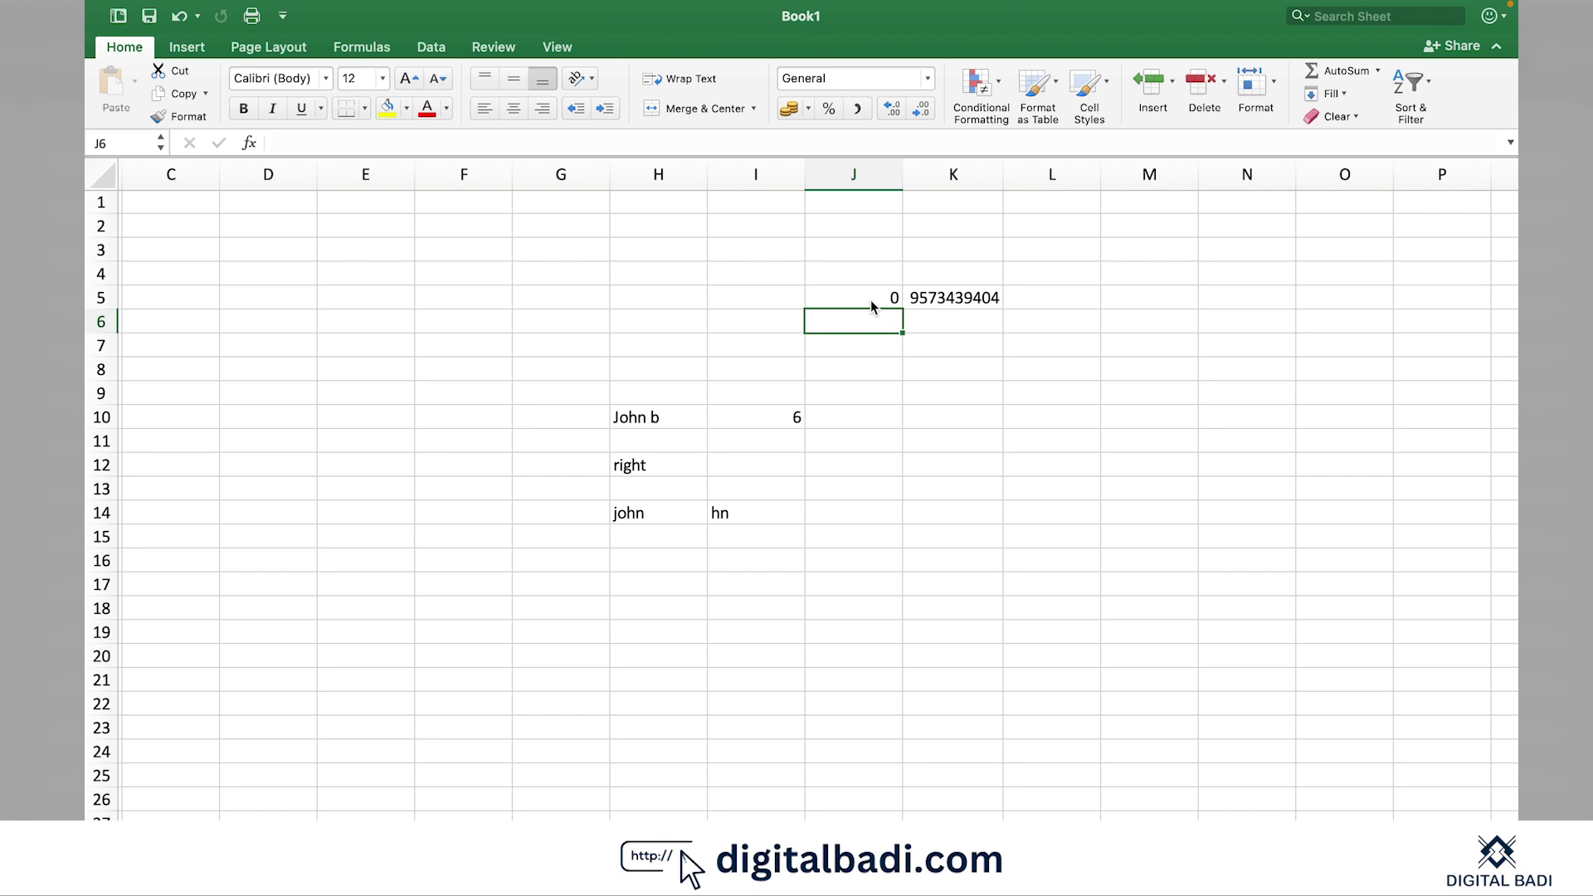
text(91)
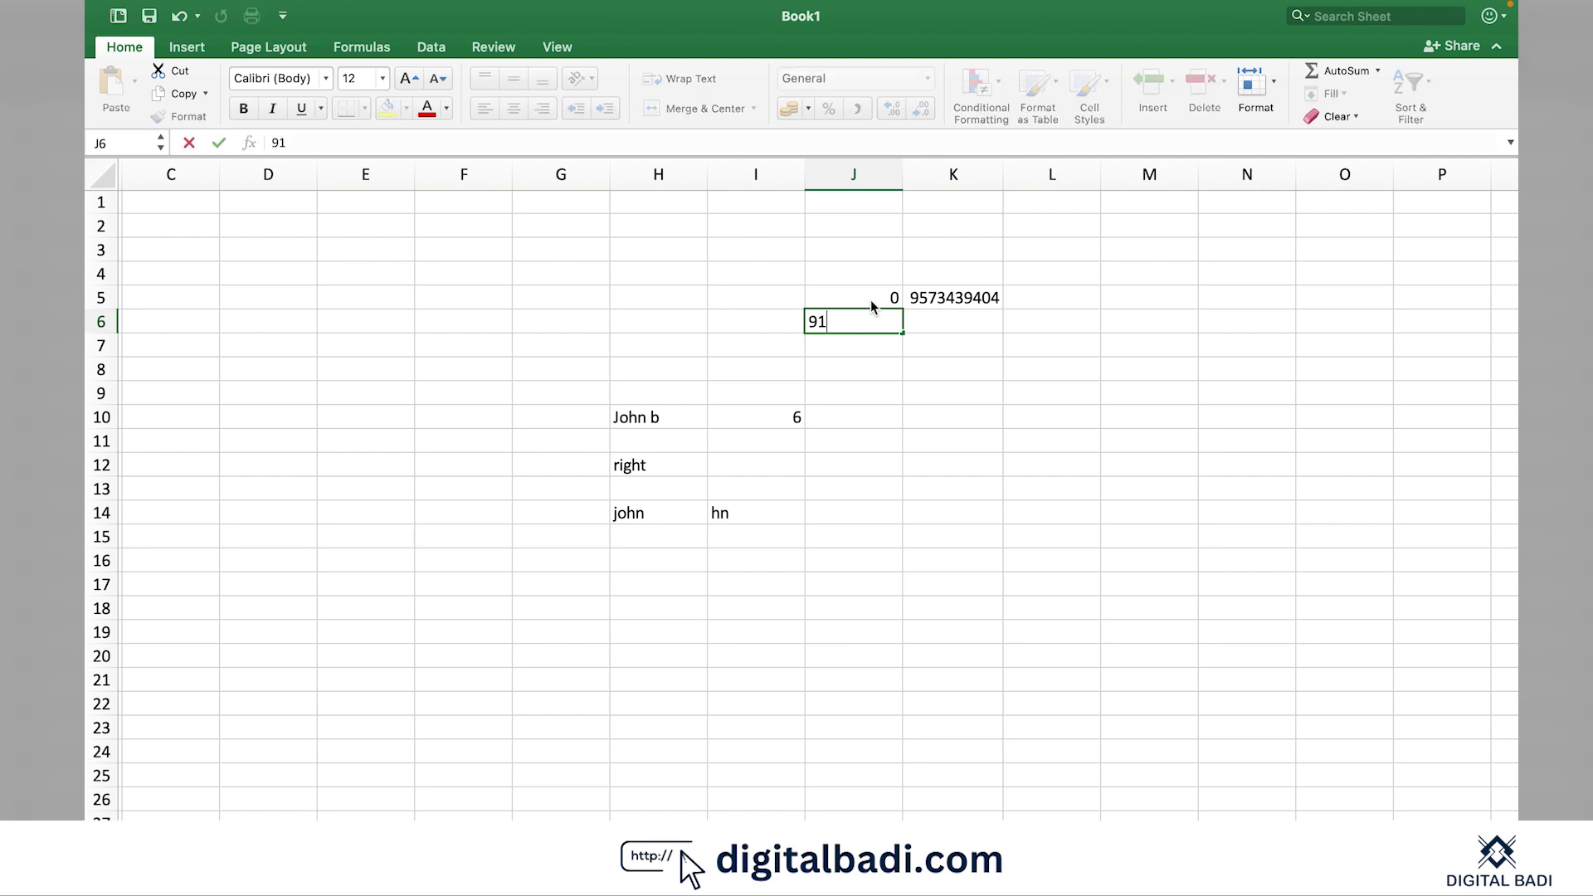
key(Return)
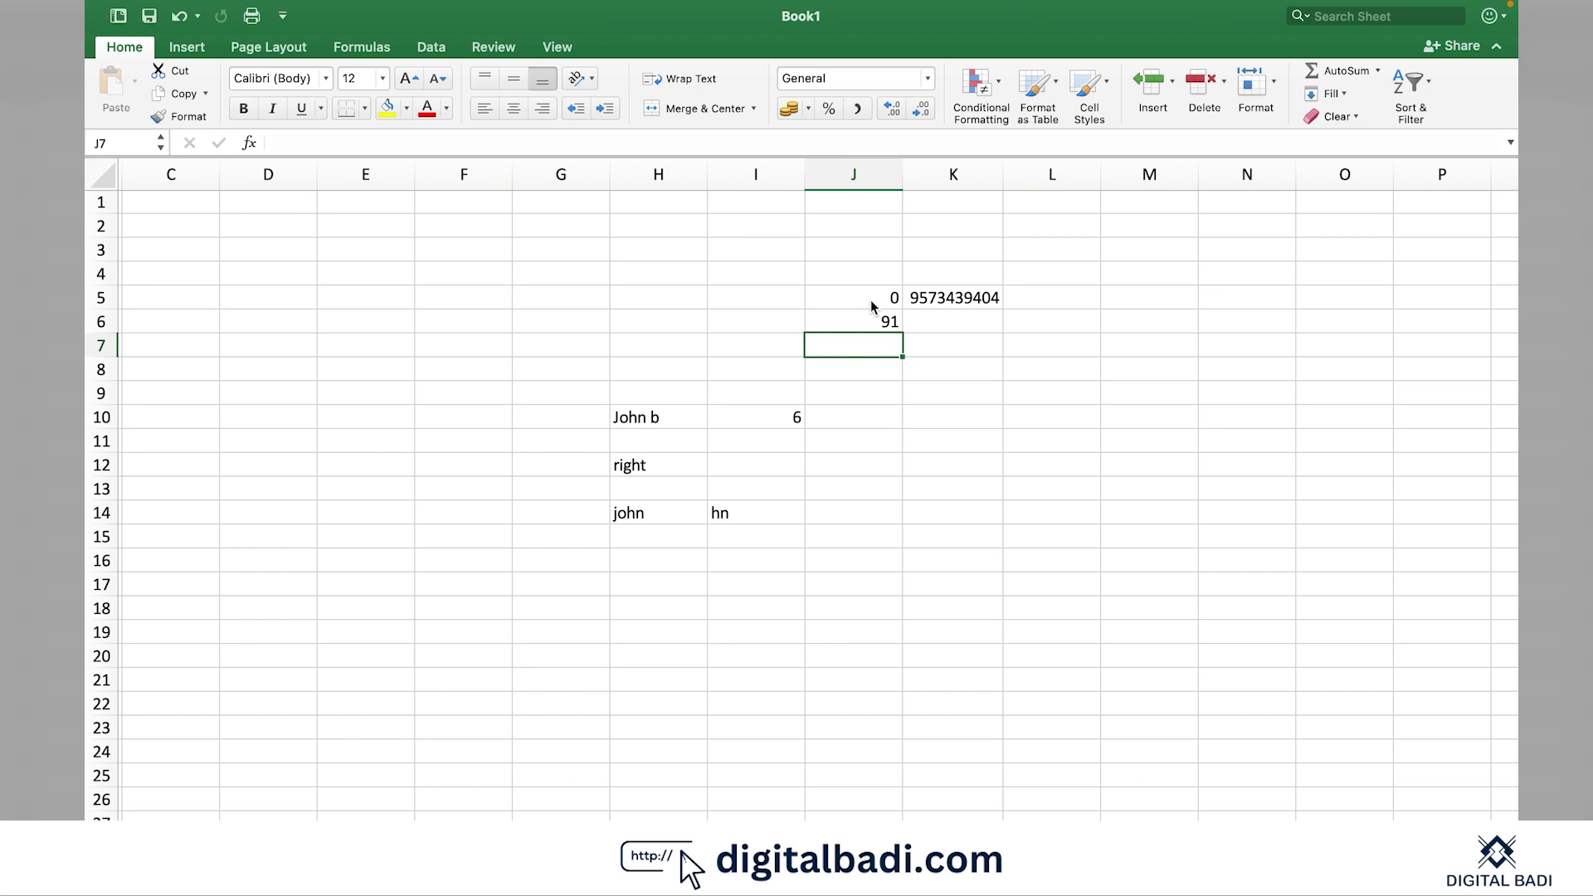
text(+91)
key(Return)
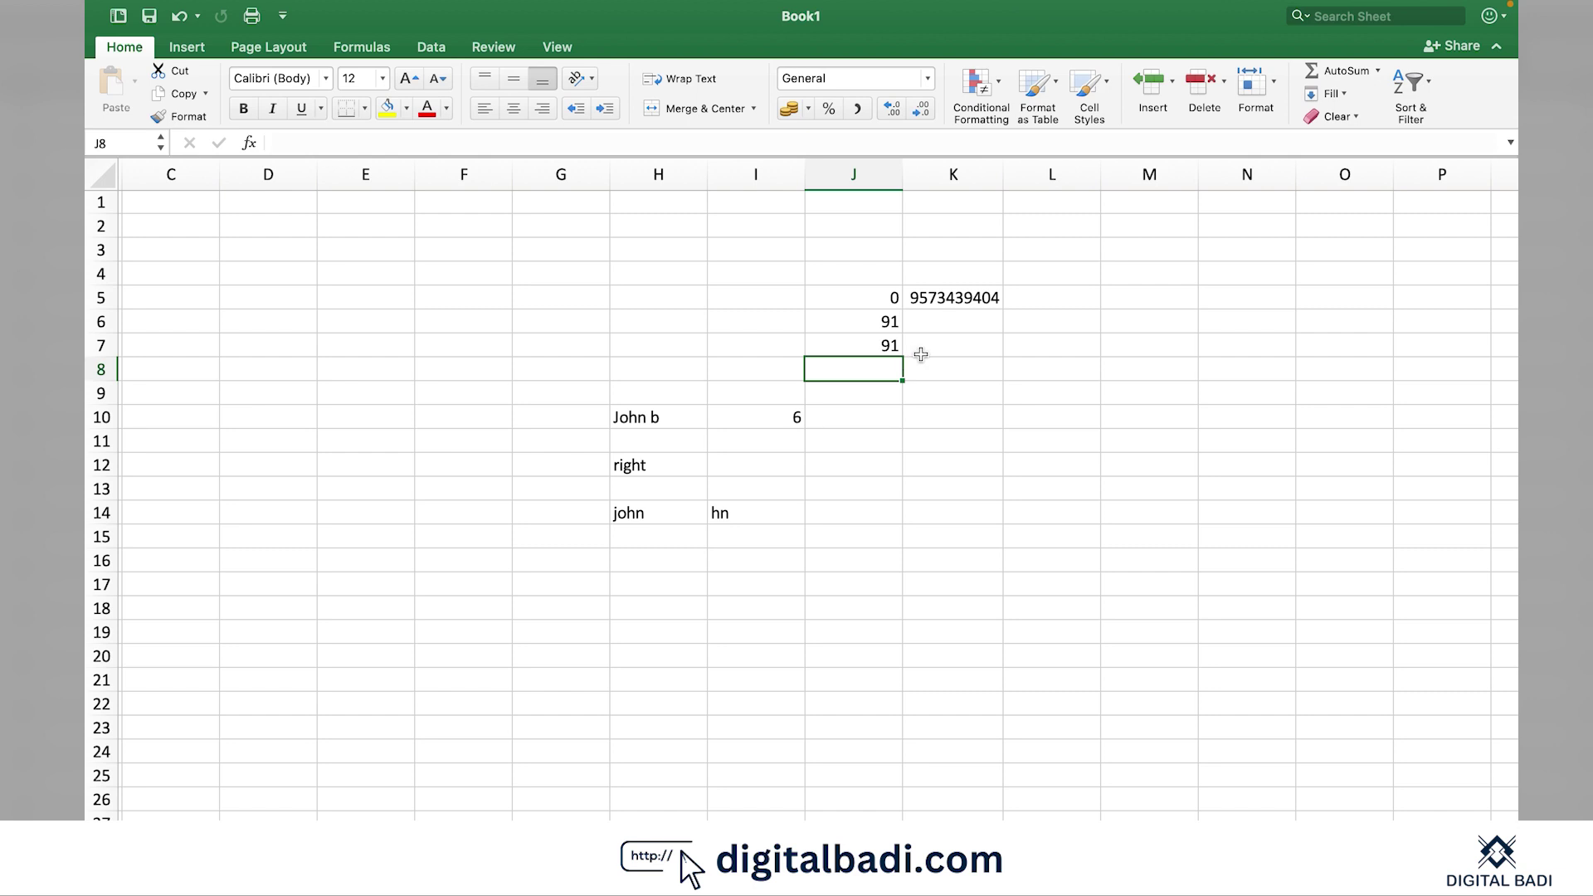
Enter the phone number with a 91 prefix in K6.
click(943, 305)
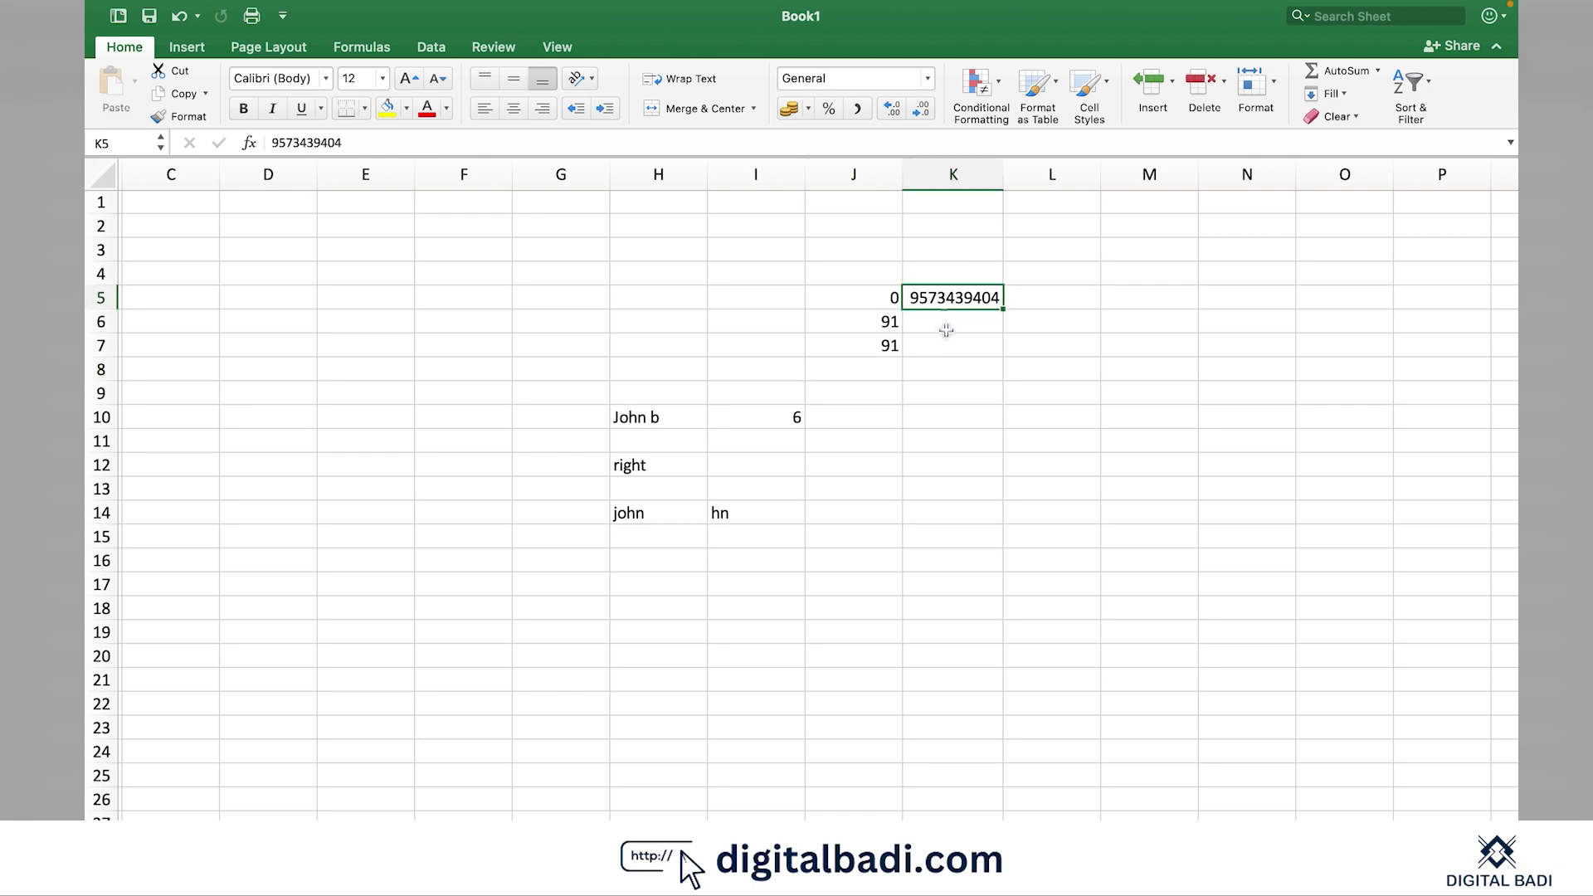
click(948, 320)
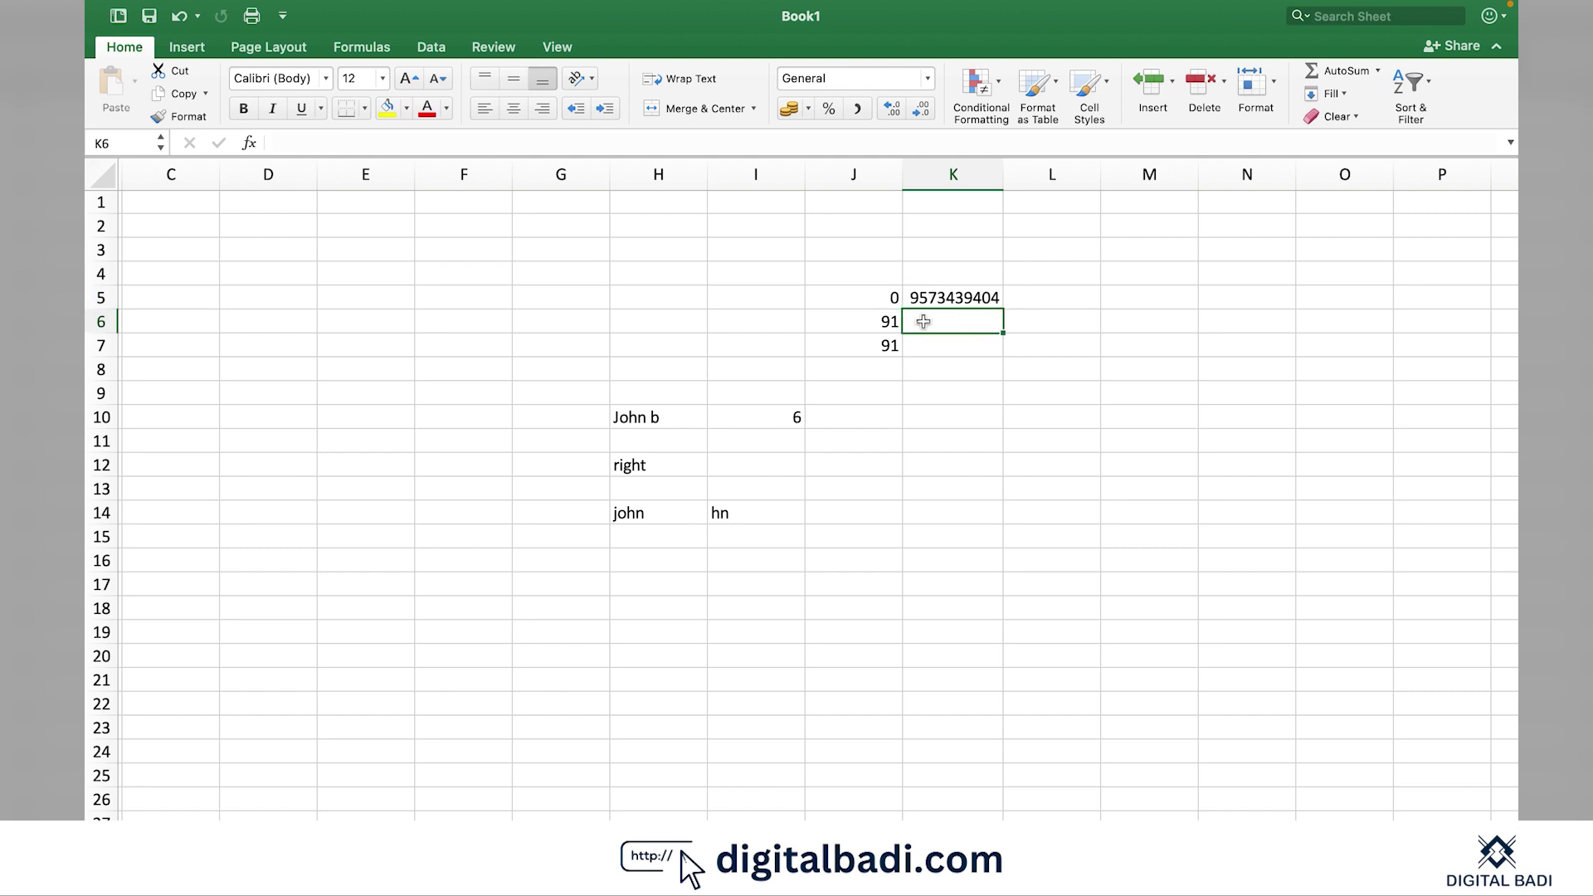
click(937, 300)
click(931, 318)
key(Return)
Widen column K and enter a +91-prefixed phone number in K7.
drag(1011, 183, 1043, 182)
click(1011, 387)
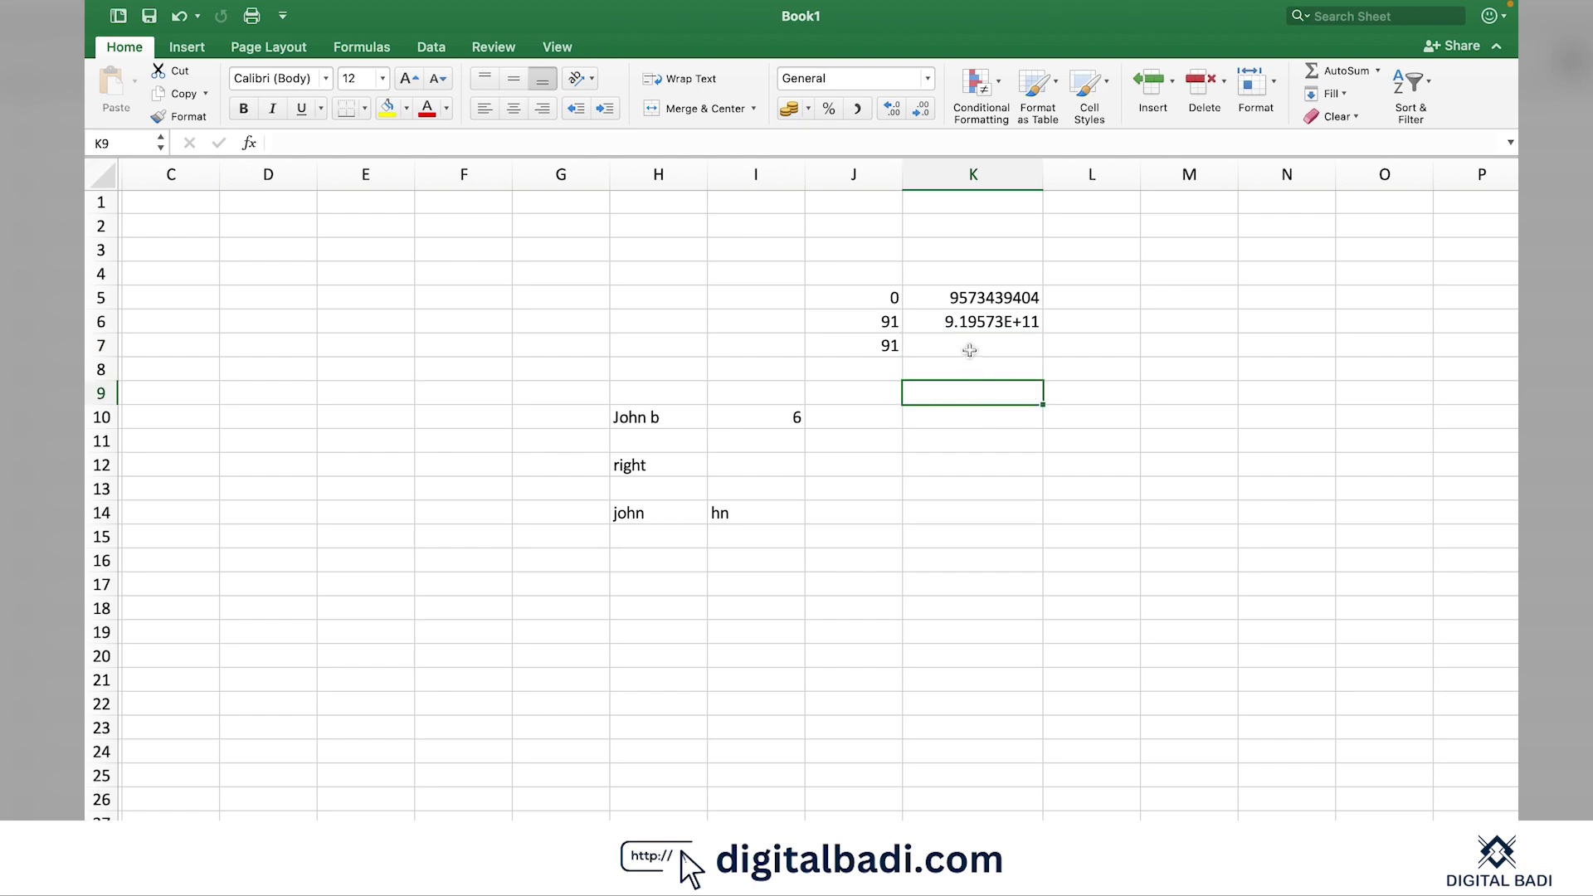
click(935, 446)
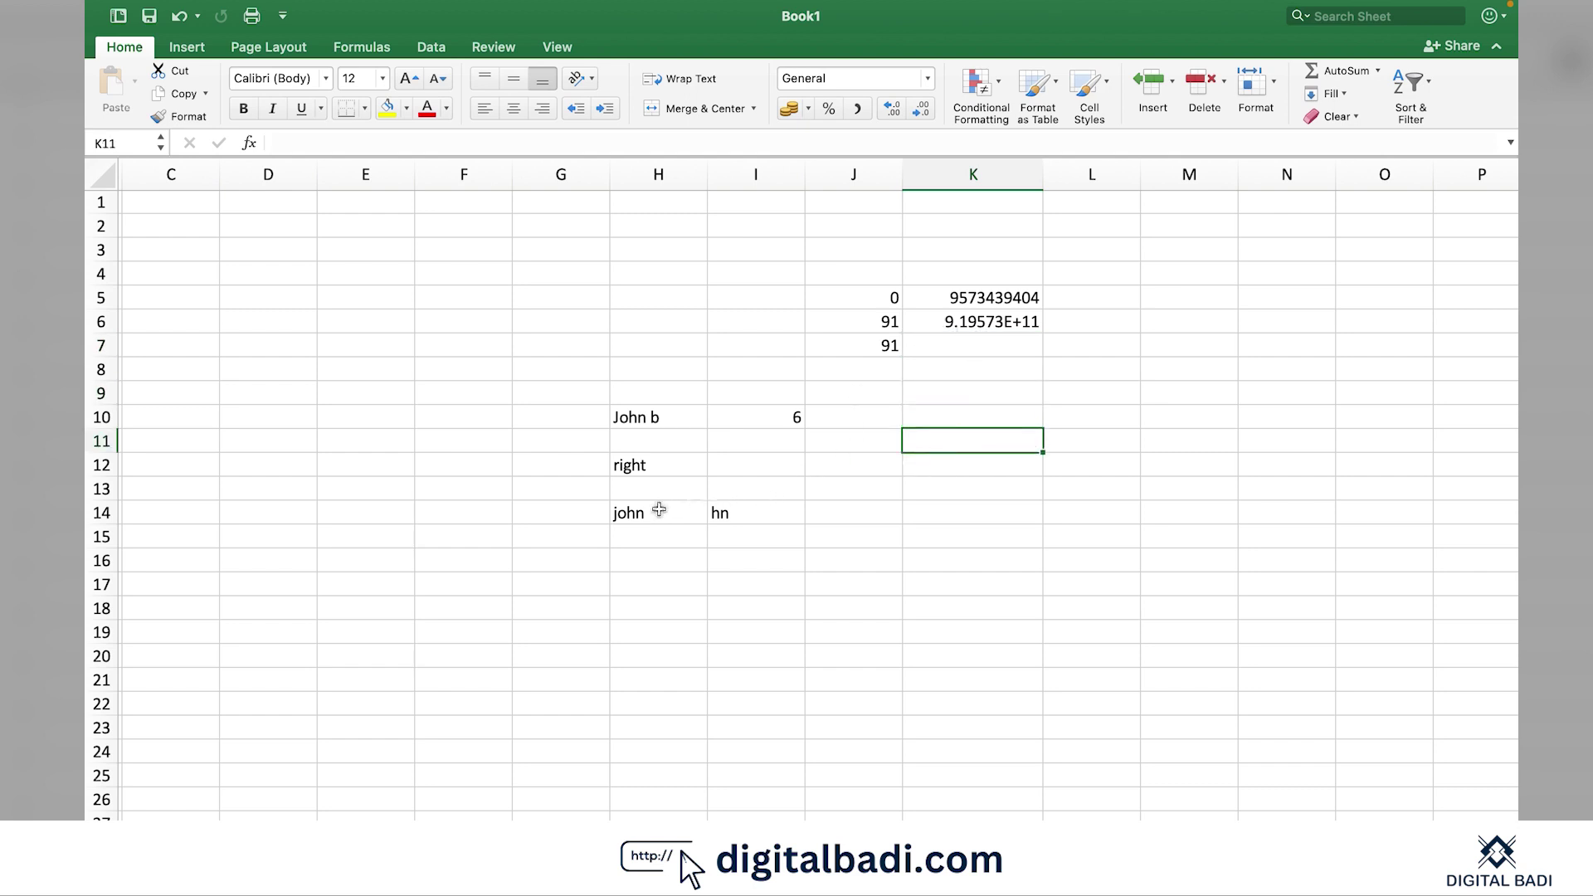
click(1055, 300)
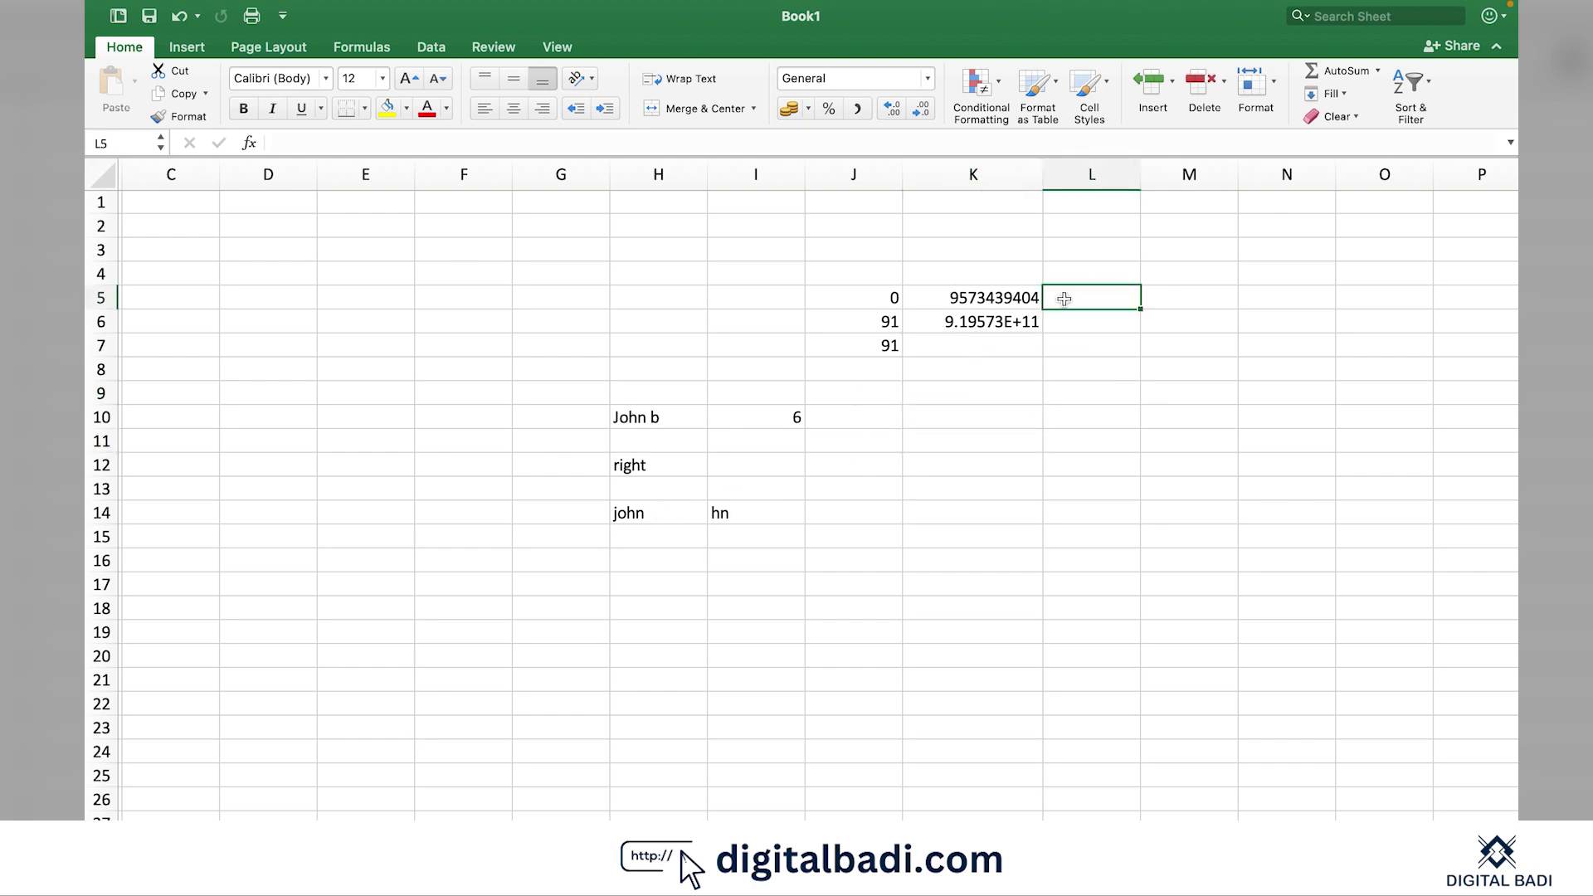
click(997, 349)
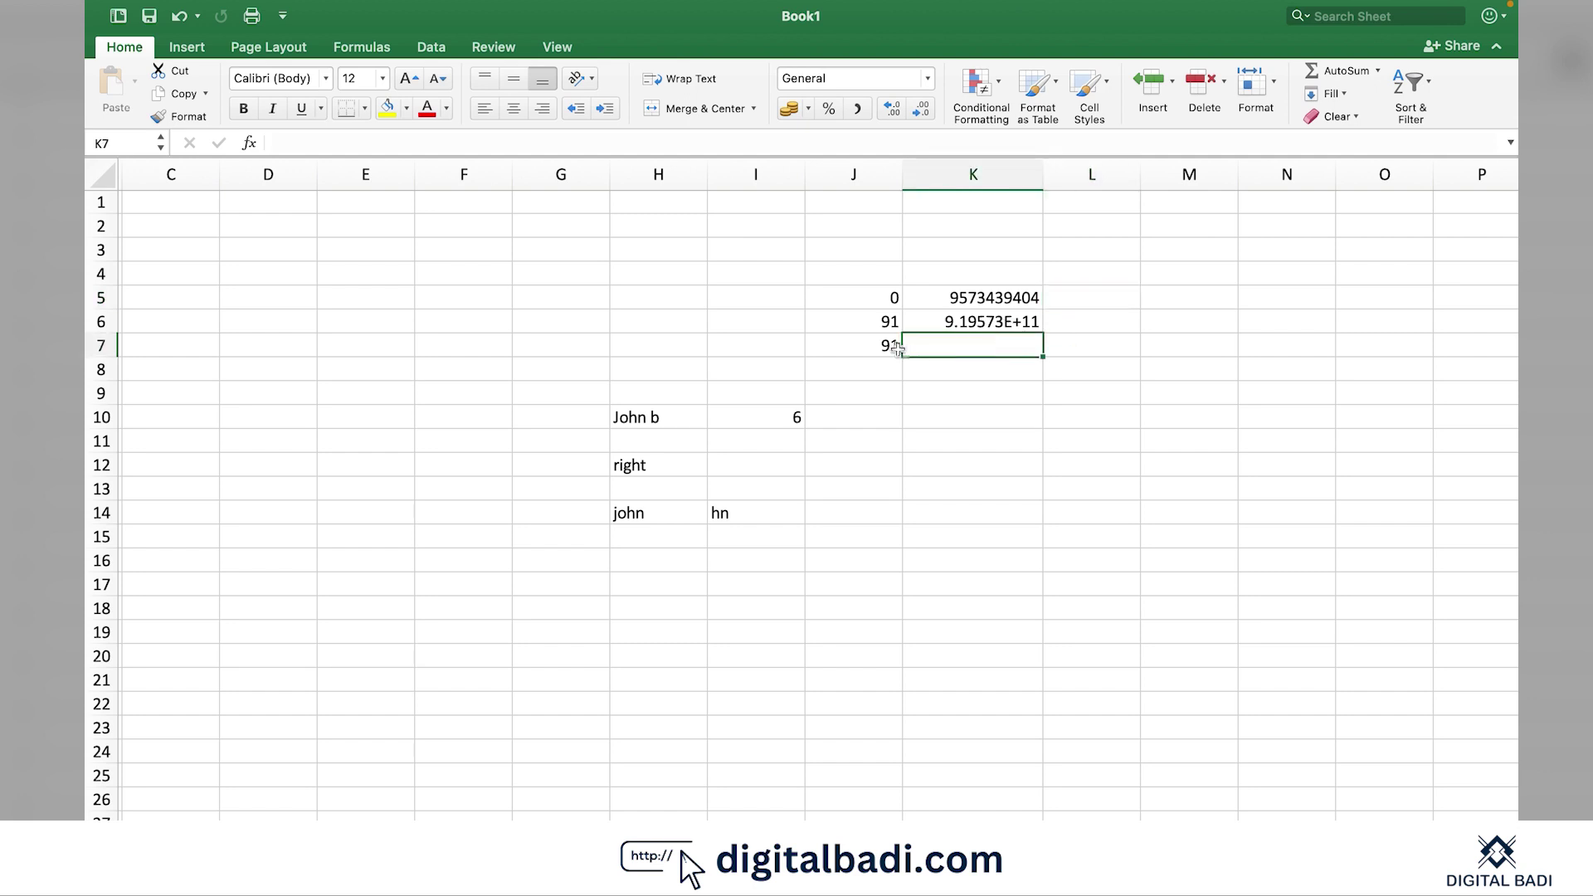
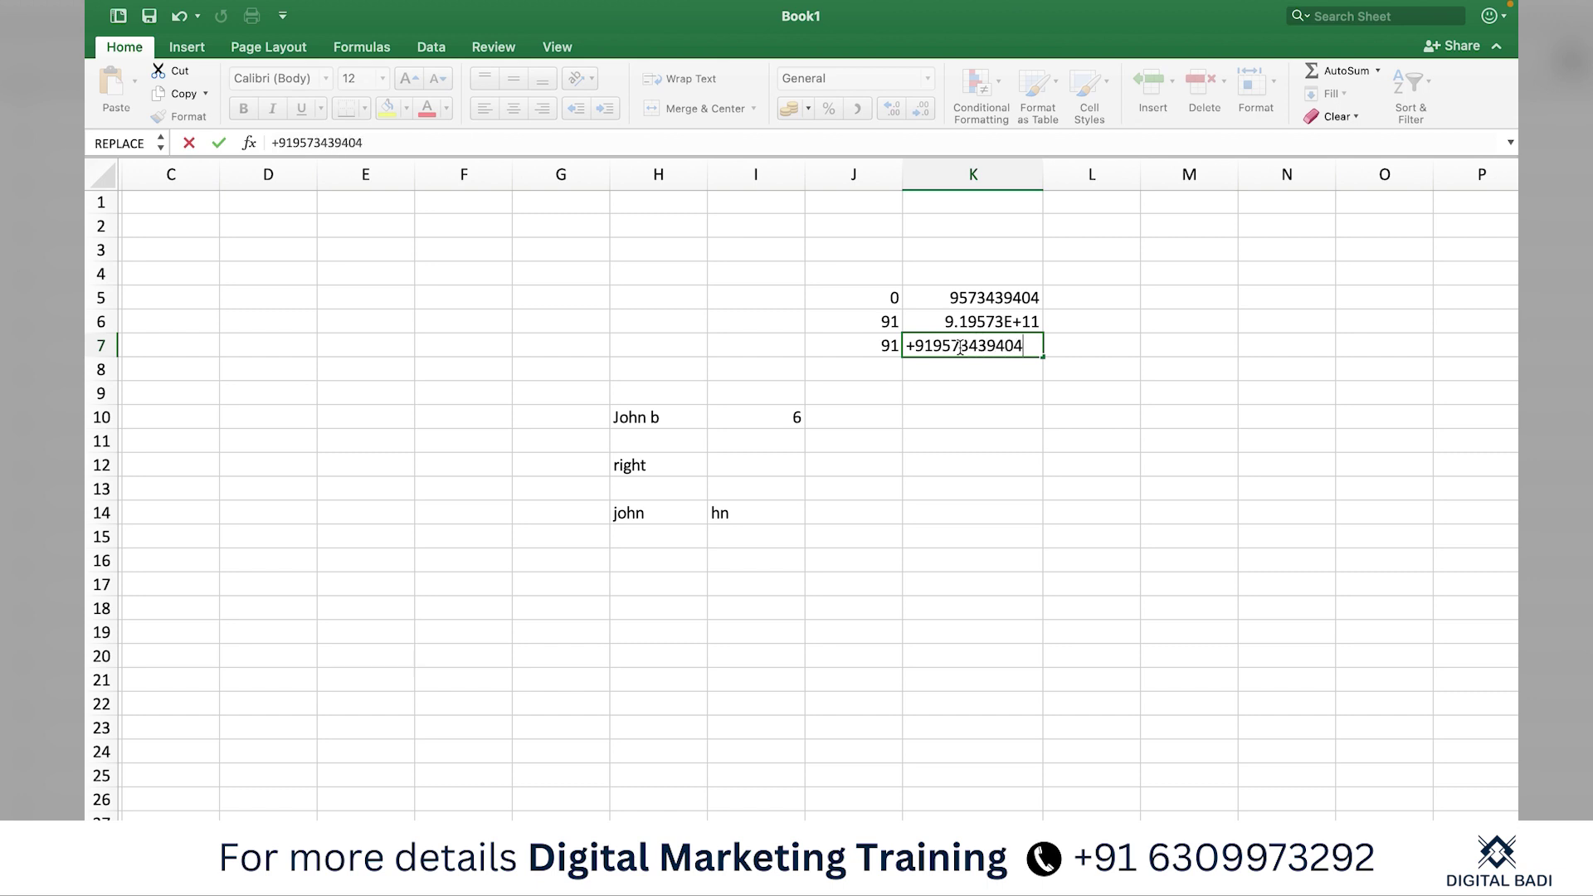
key(Return)
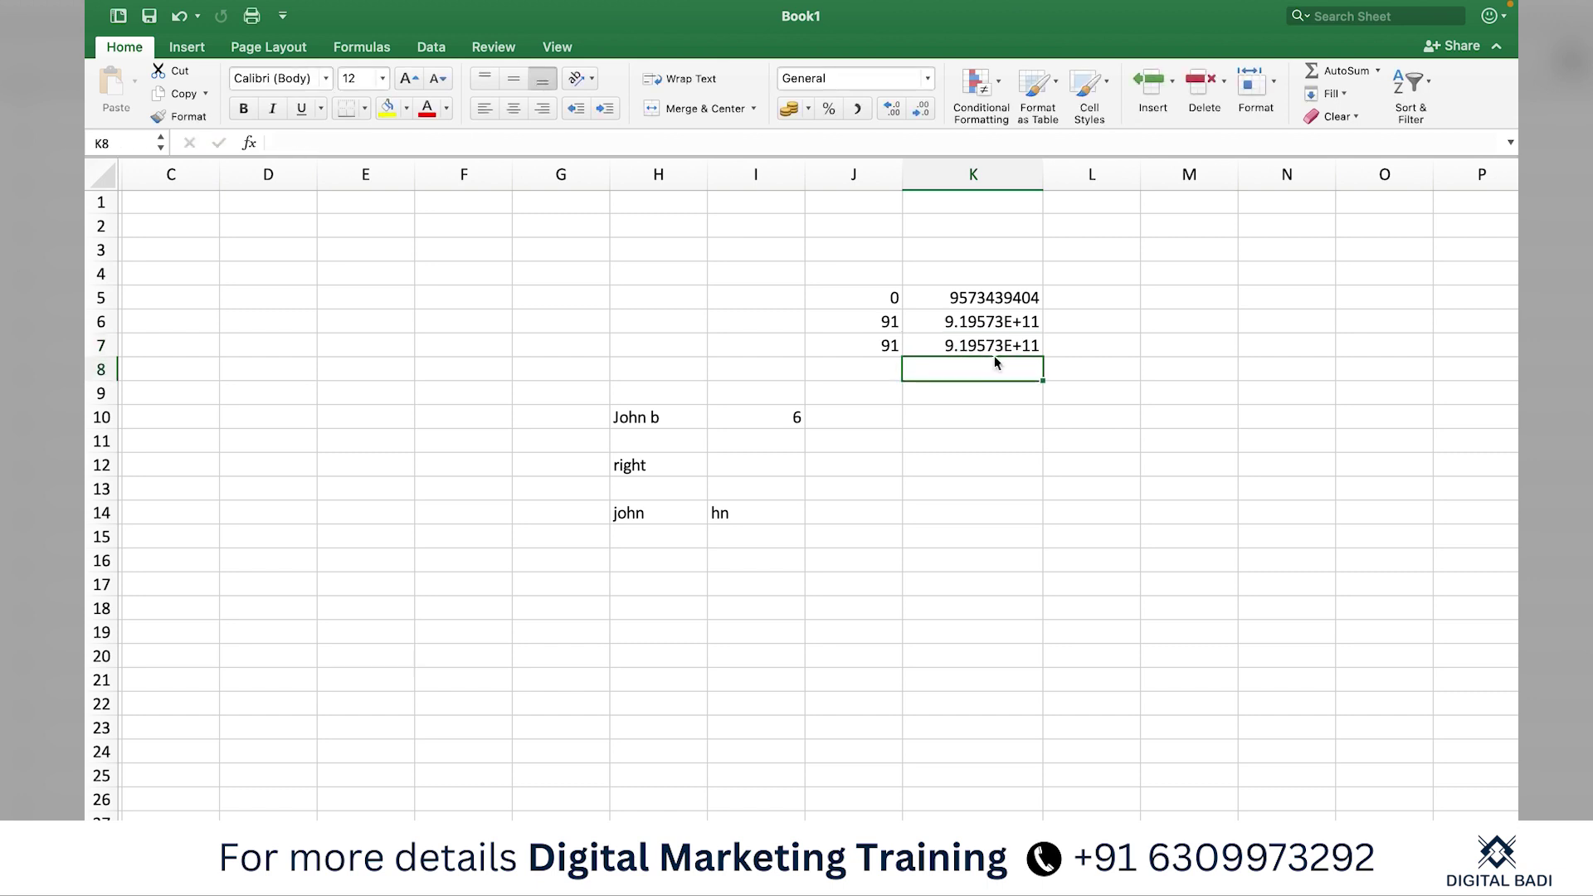
click(1067, 298)
Enter =RIGHT(K5,10) in L5 and fill it down to L7.
text(=)
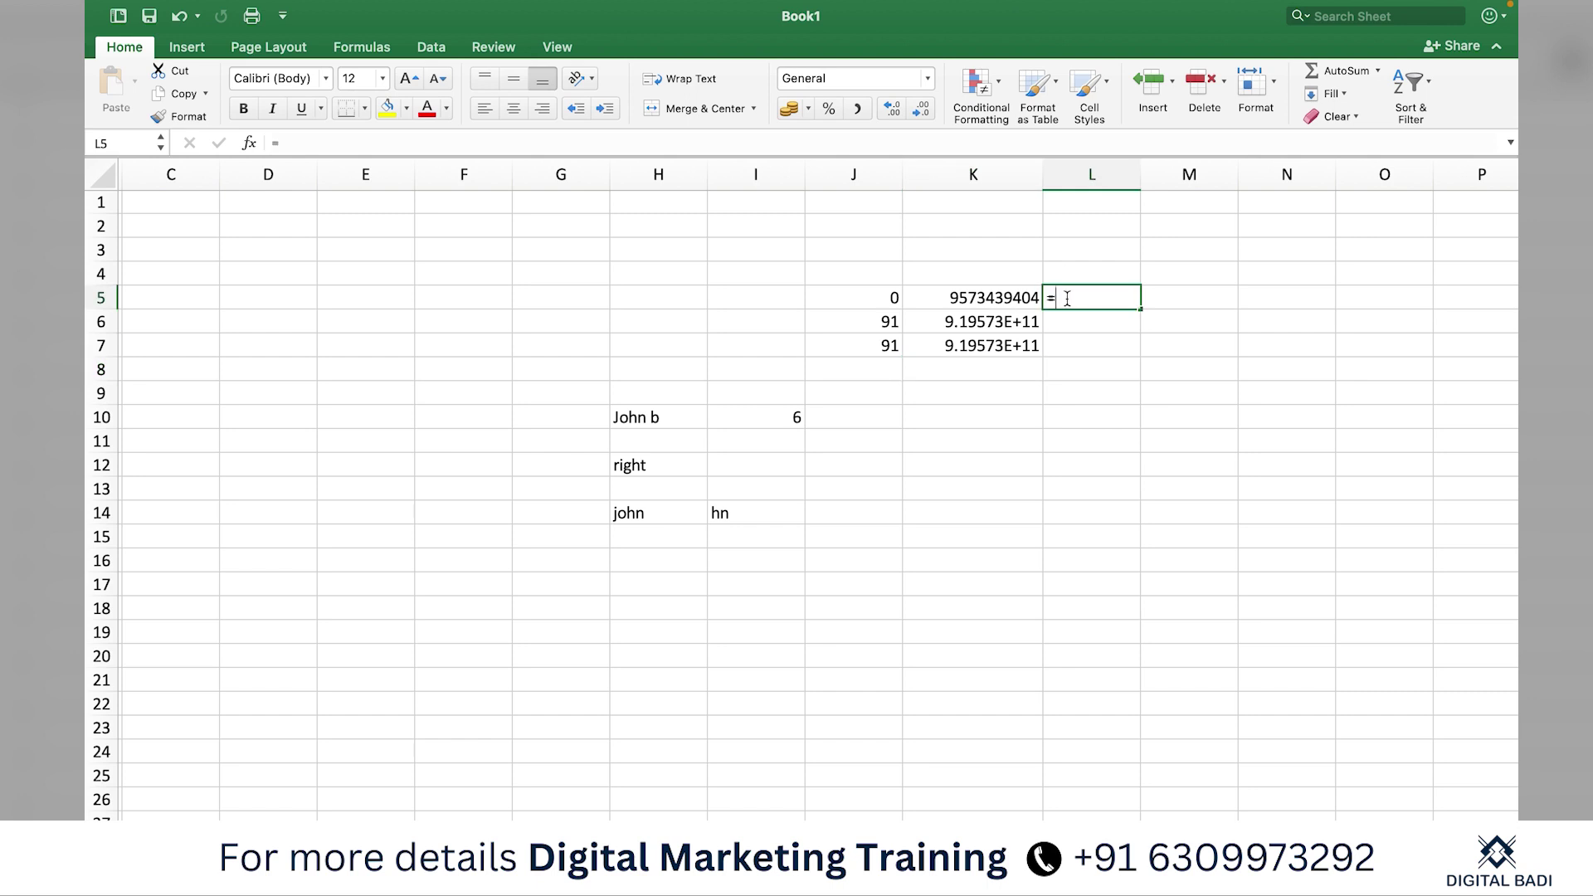
text(right()
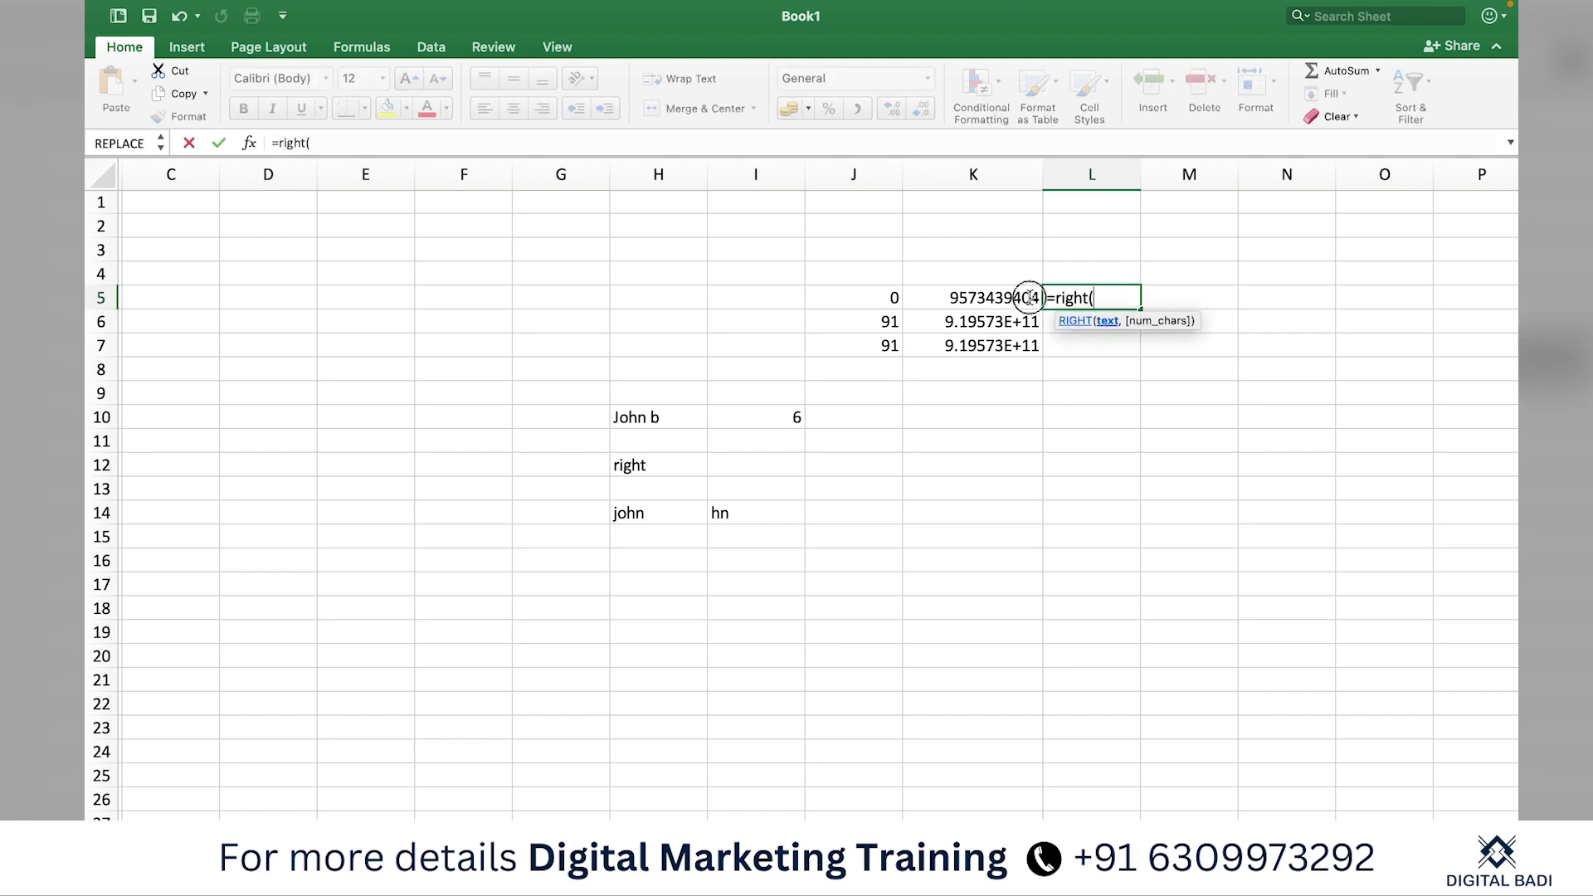
click(1031, 297)
text(,10)
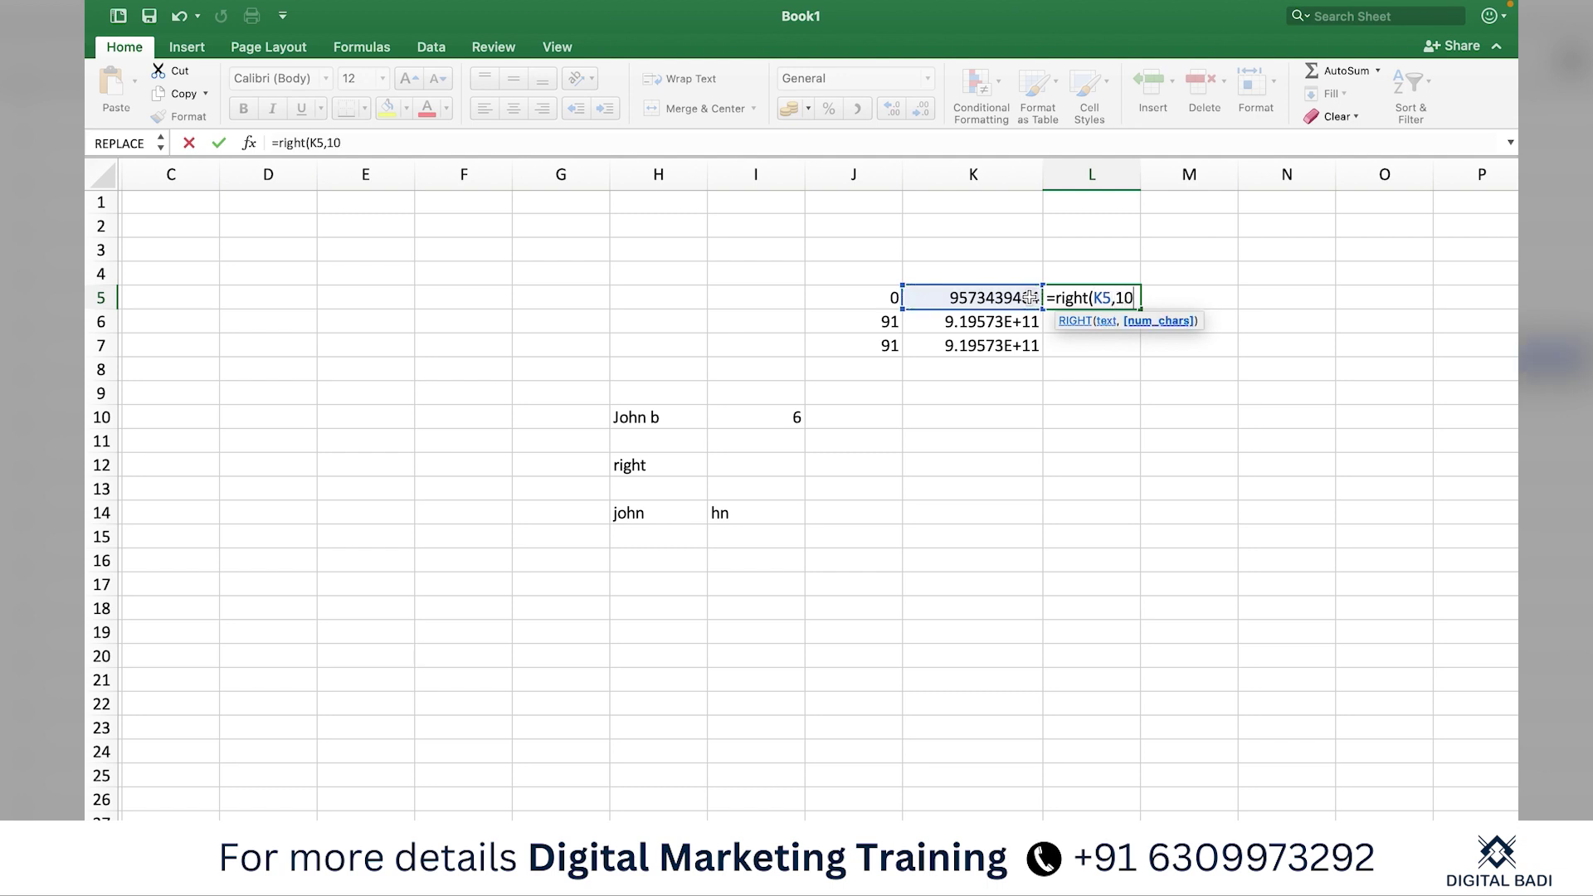
key(Return)
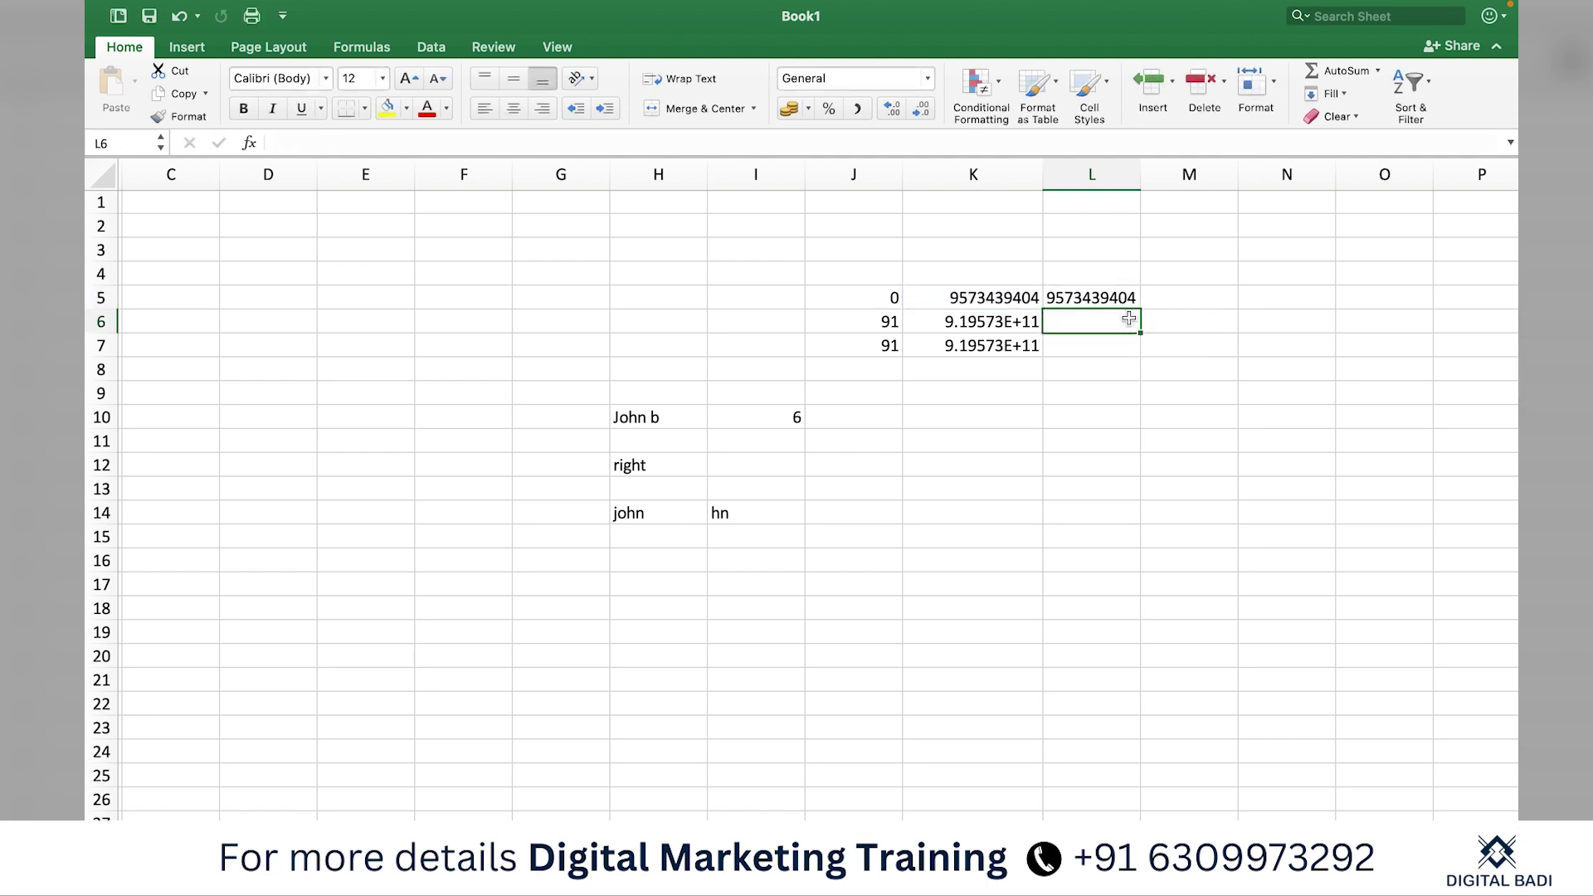
click(1129, 303)
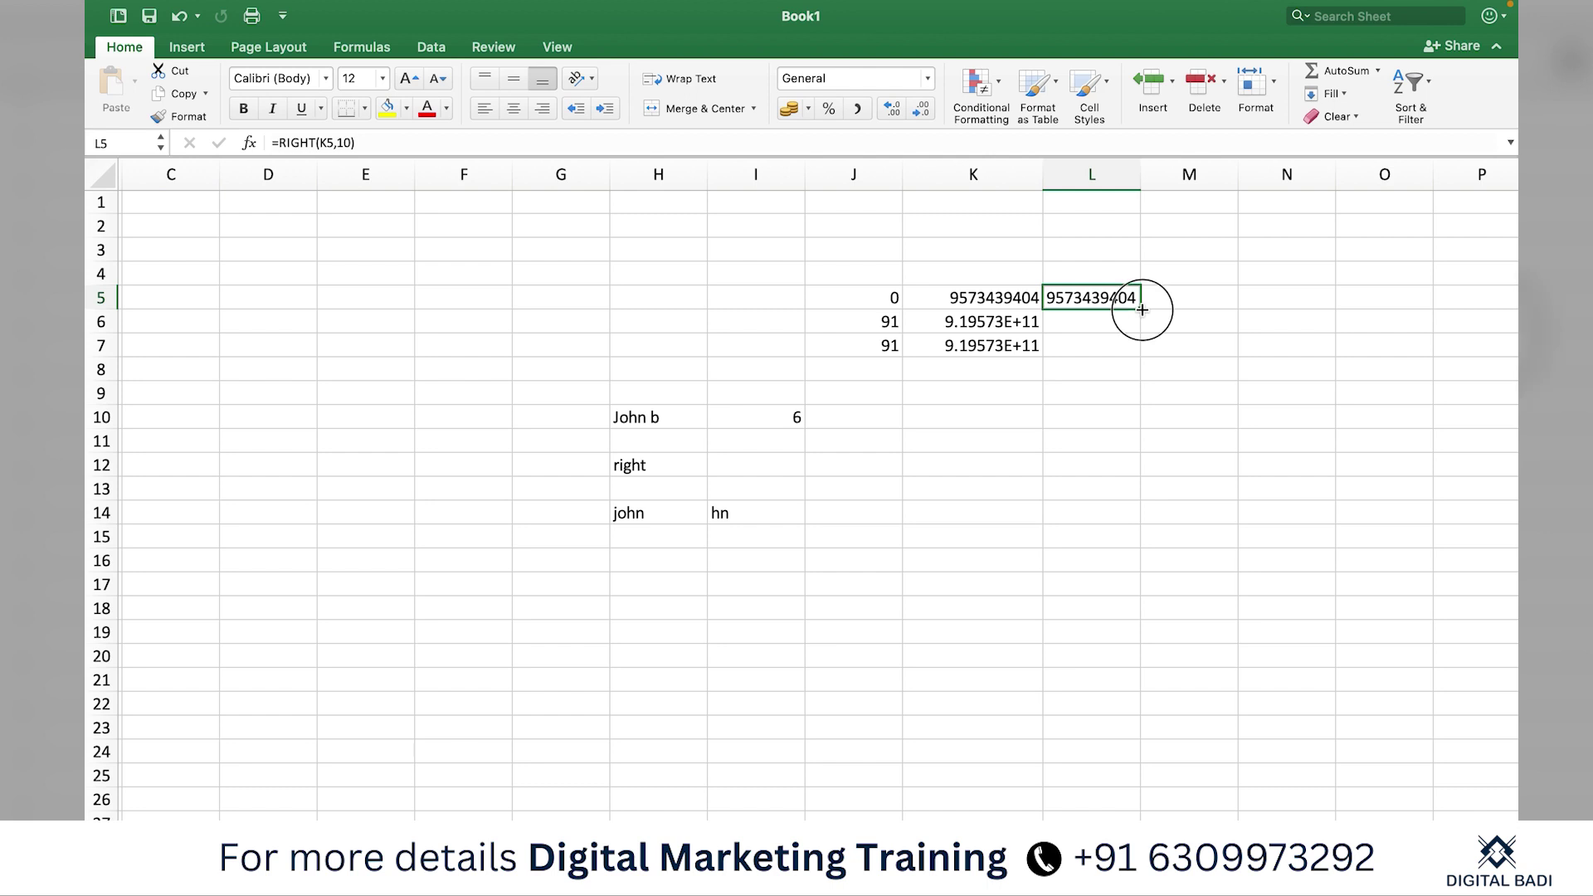
drag(1141, 309, 1141, 356)
click(1093, 393)
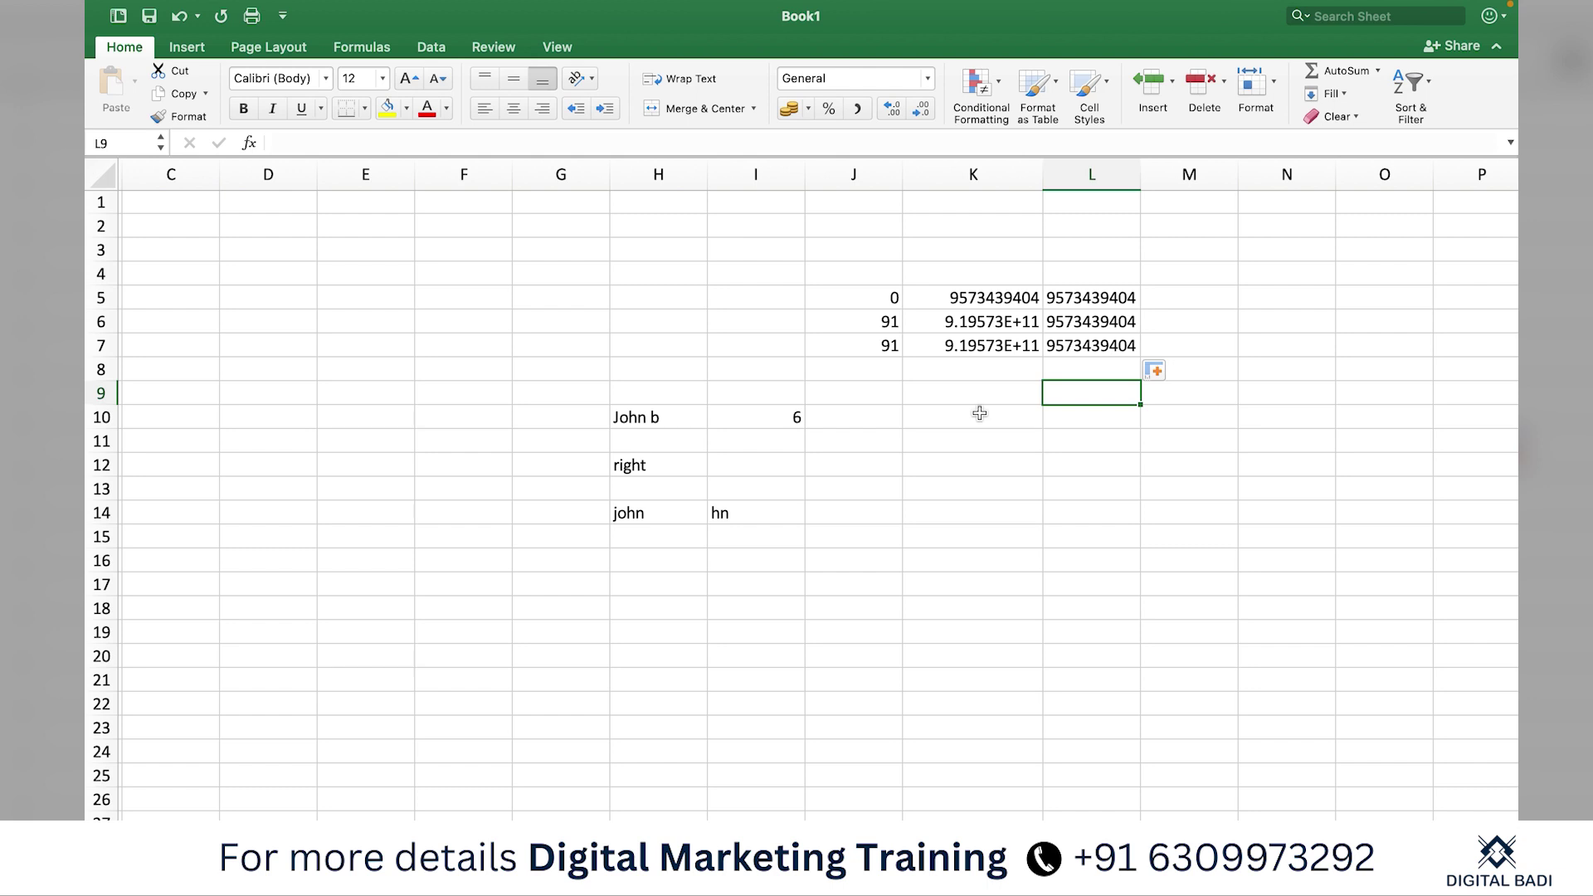
click(1069, 299)
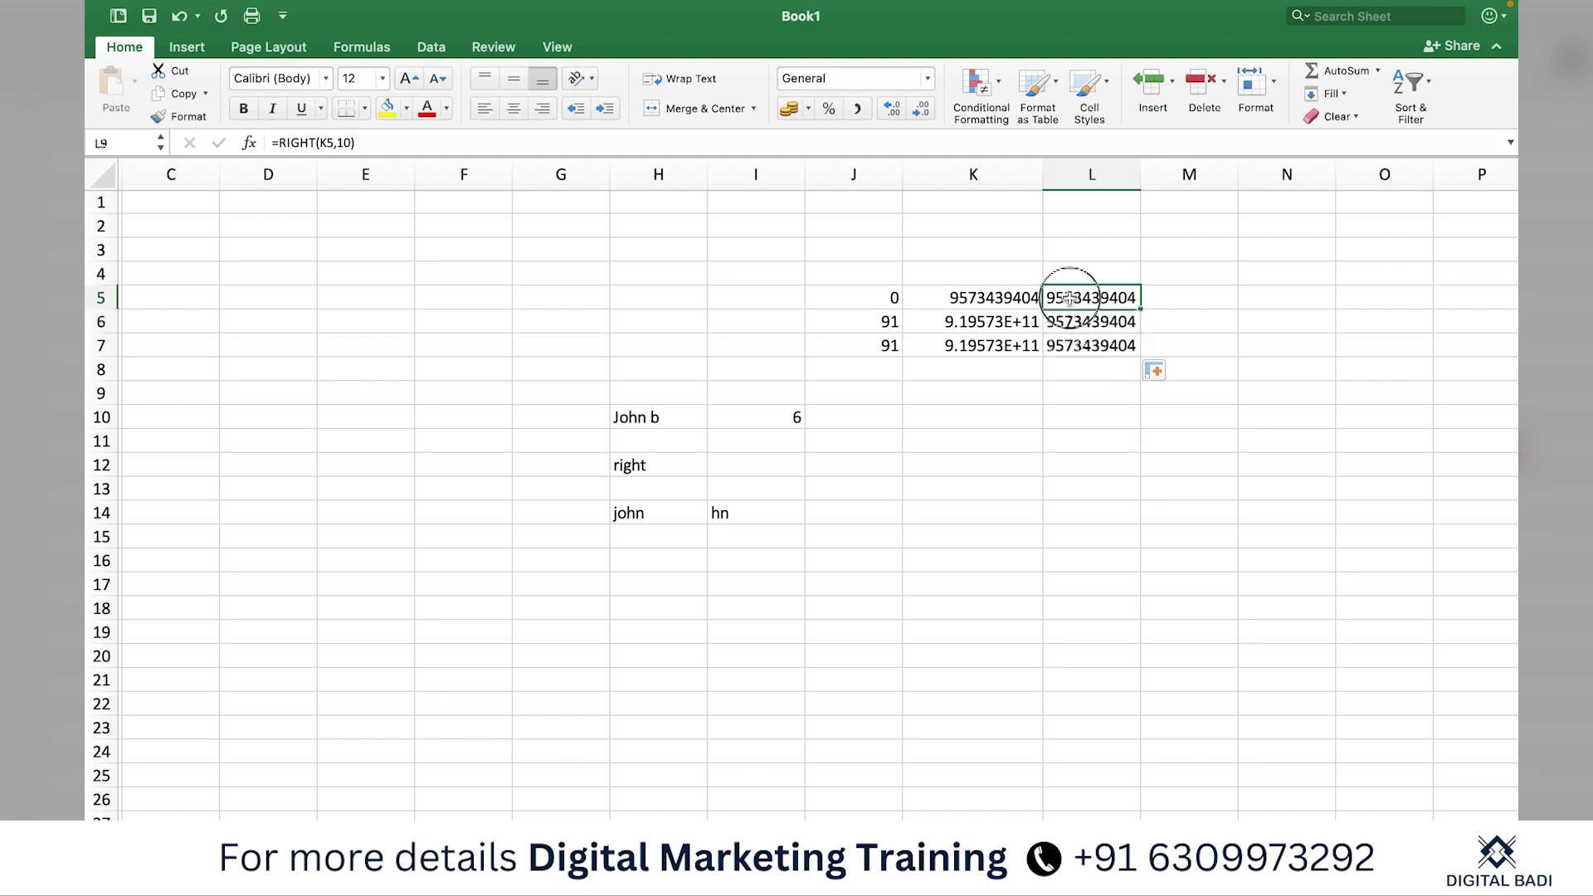
drag(1069, 299, 1081, 346)
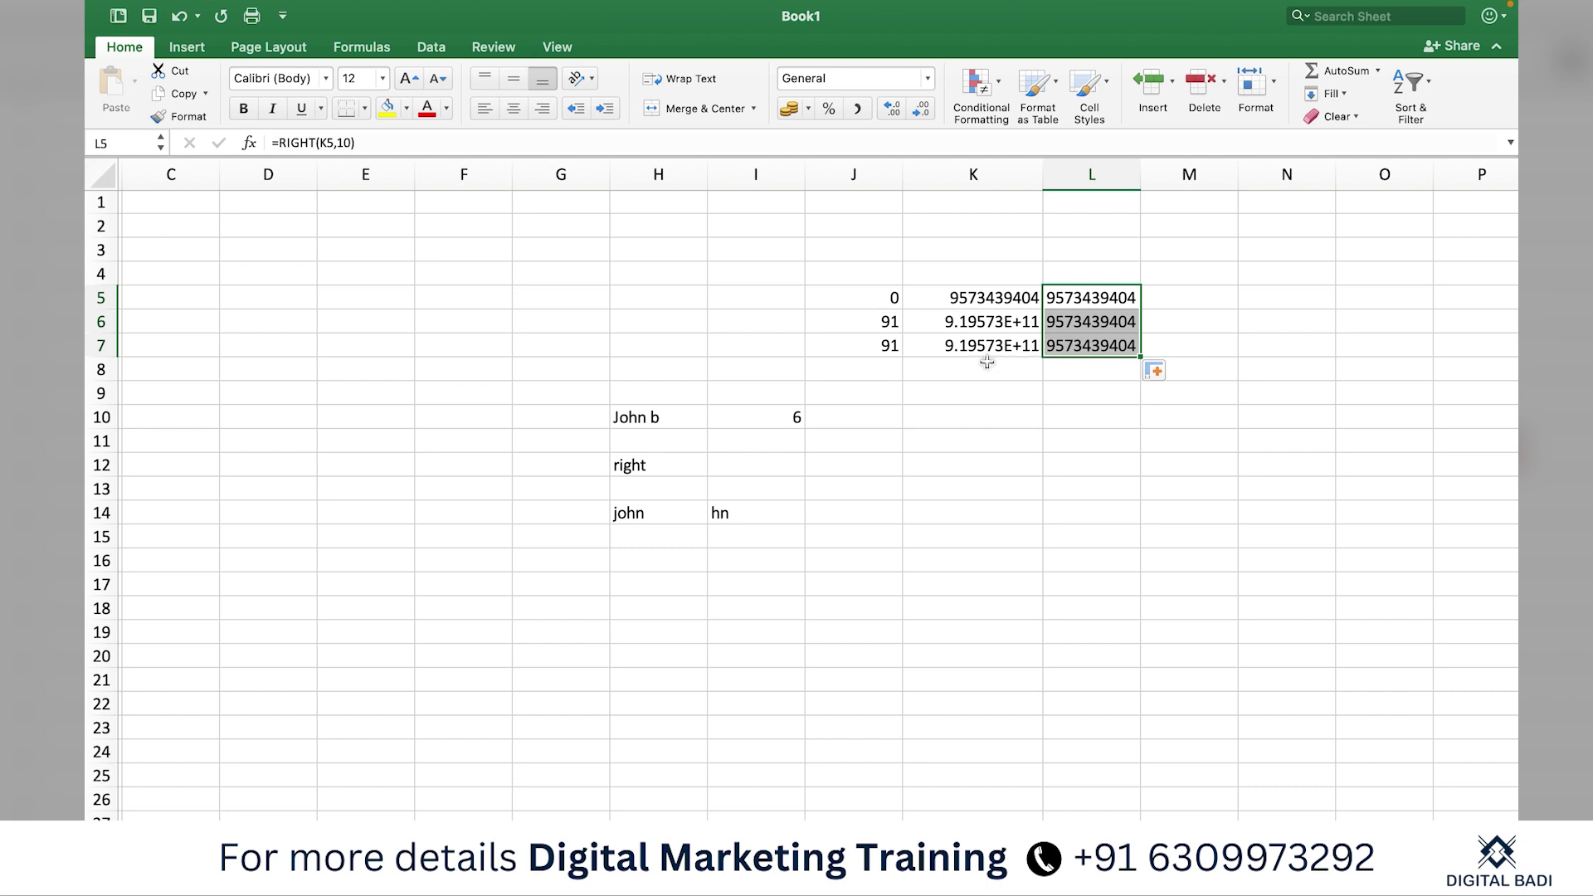
Copy the RIGHT formula from L7 and paste it into L10.
double_click(973, 324)
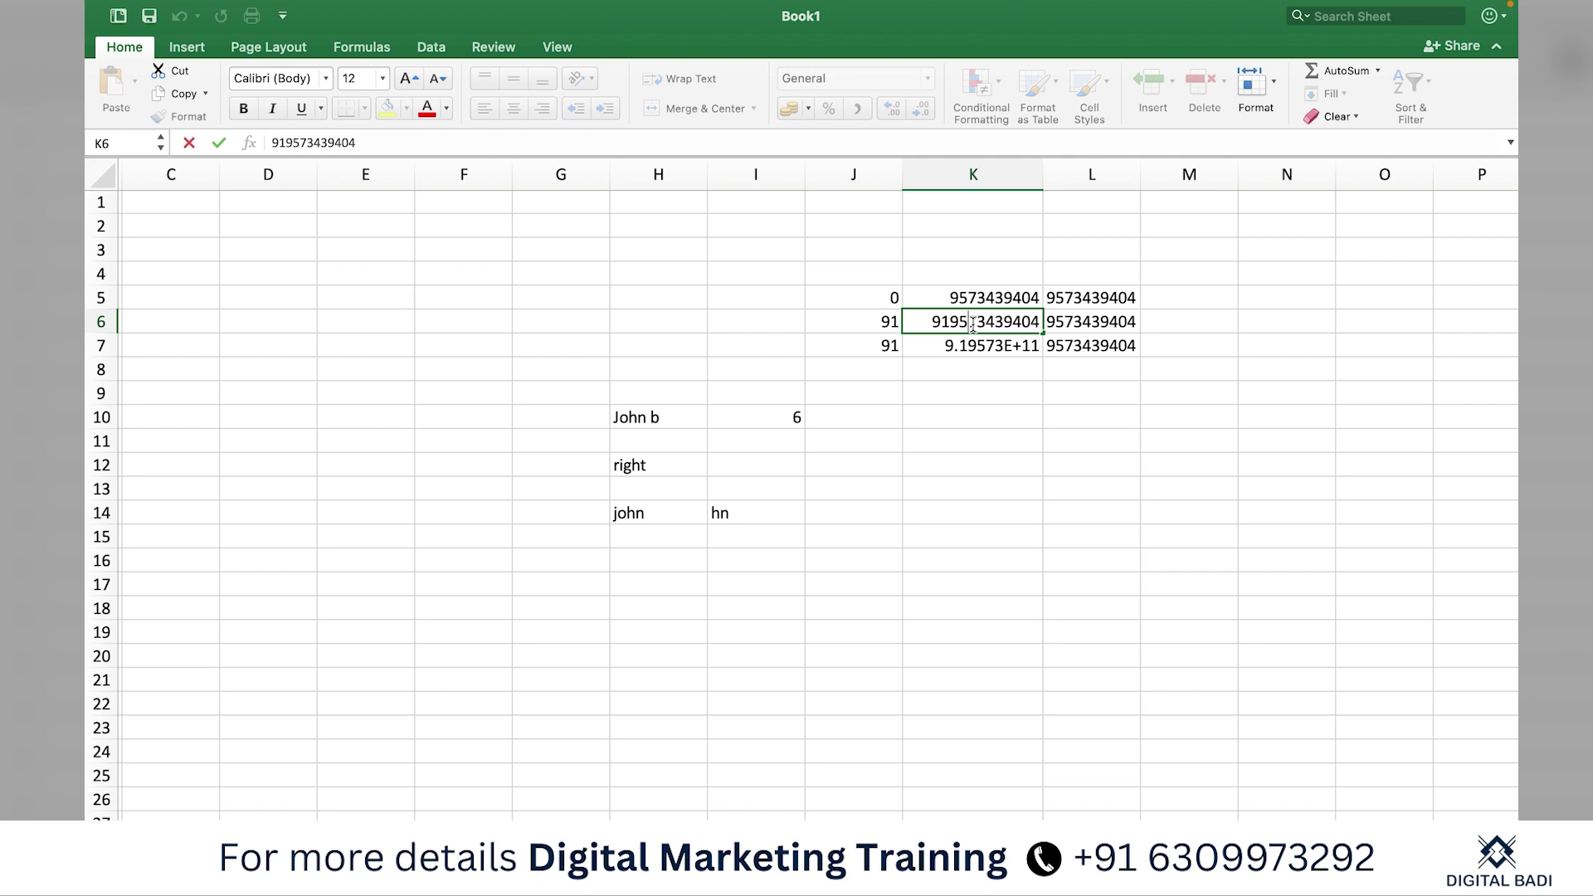
key(Return)
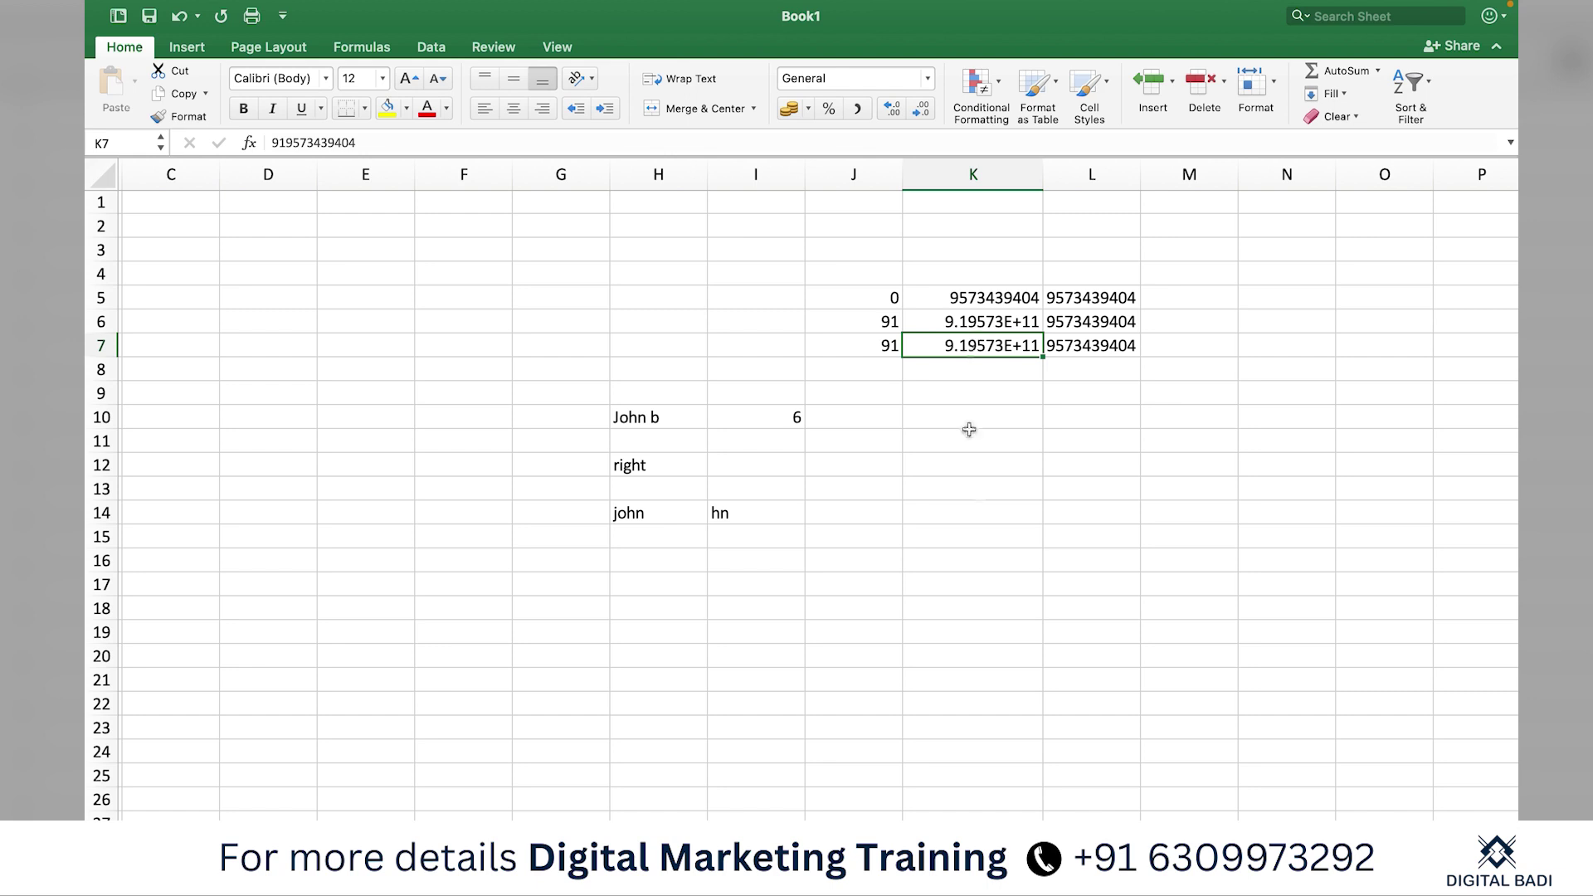
click(1035, 427)
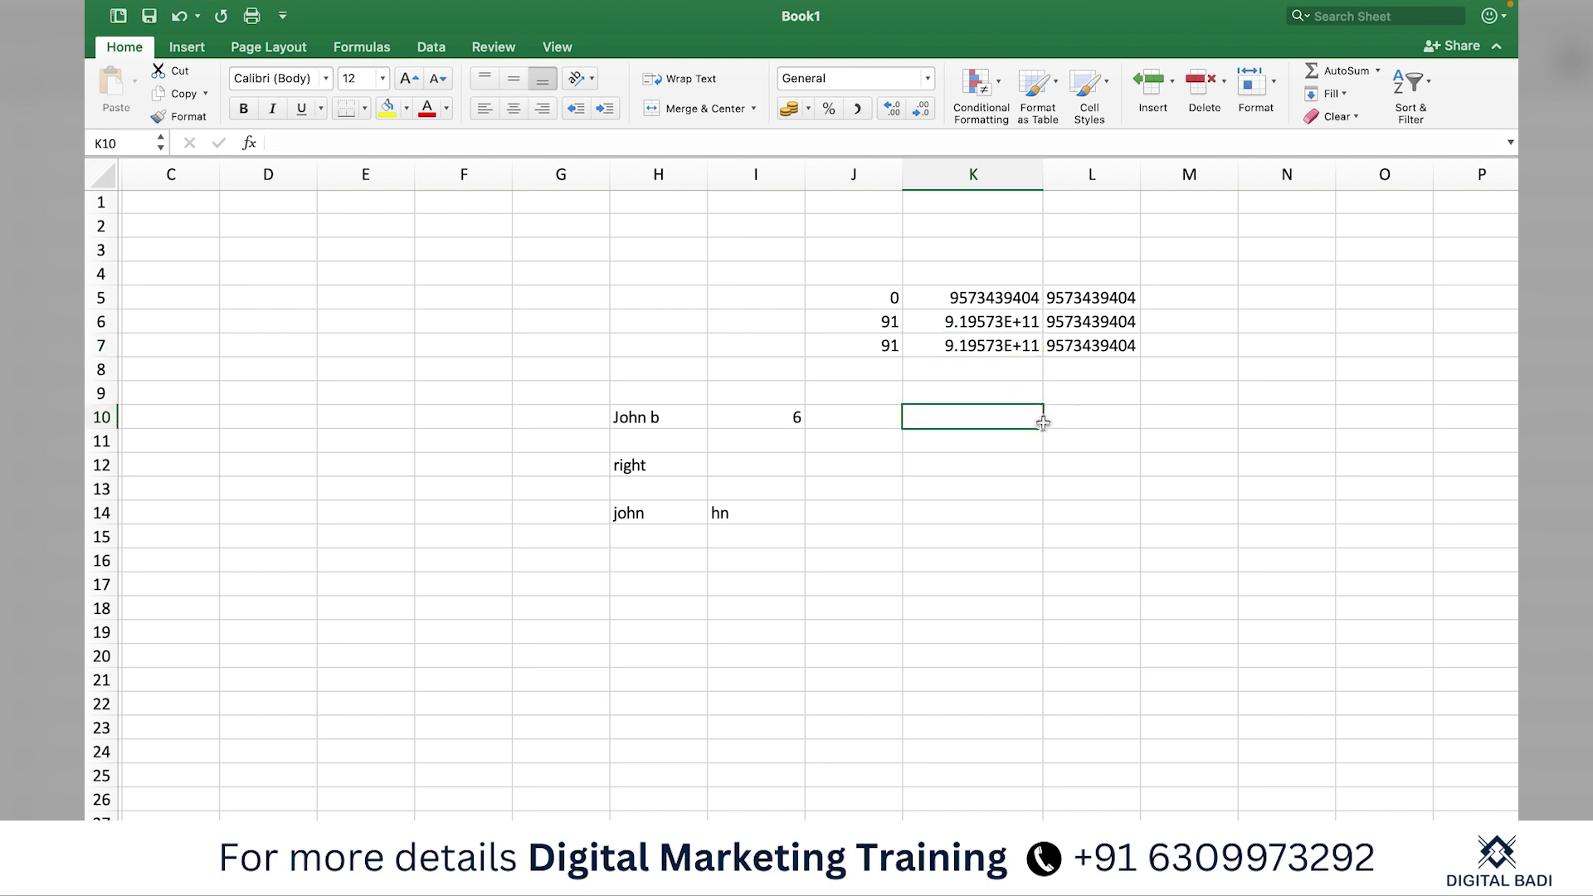
click(1092, 326)
click(1099, 351)
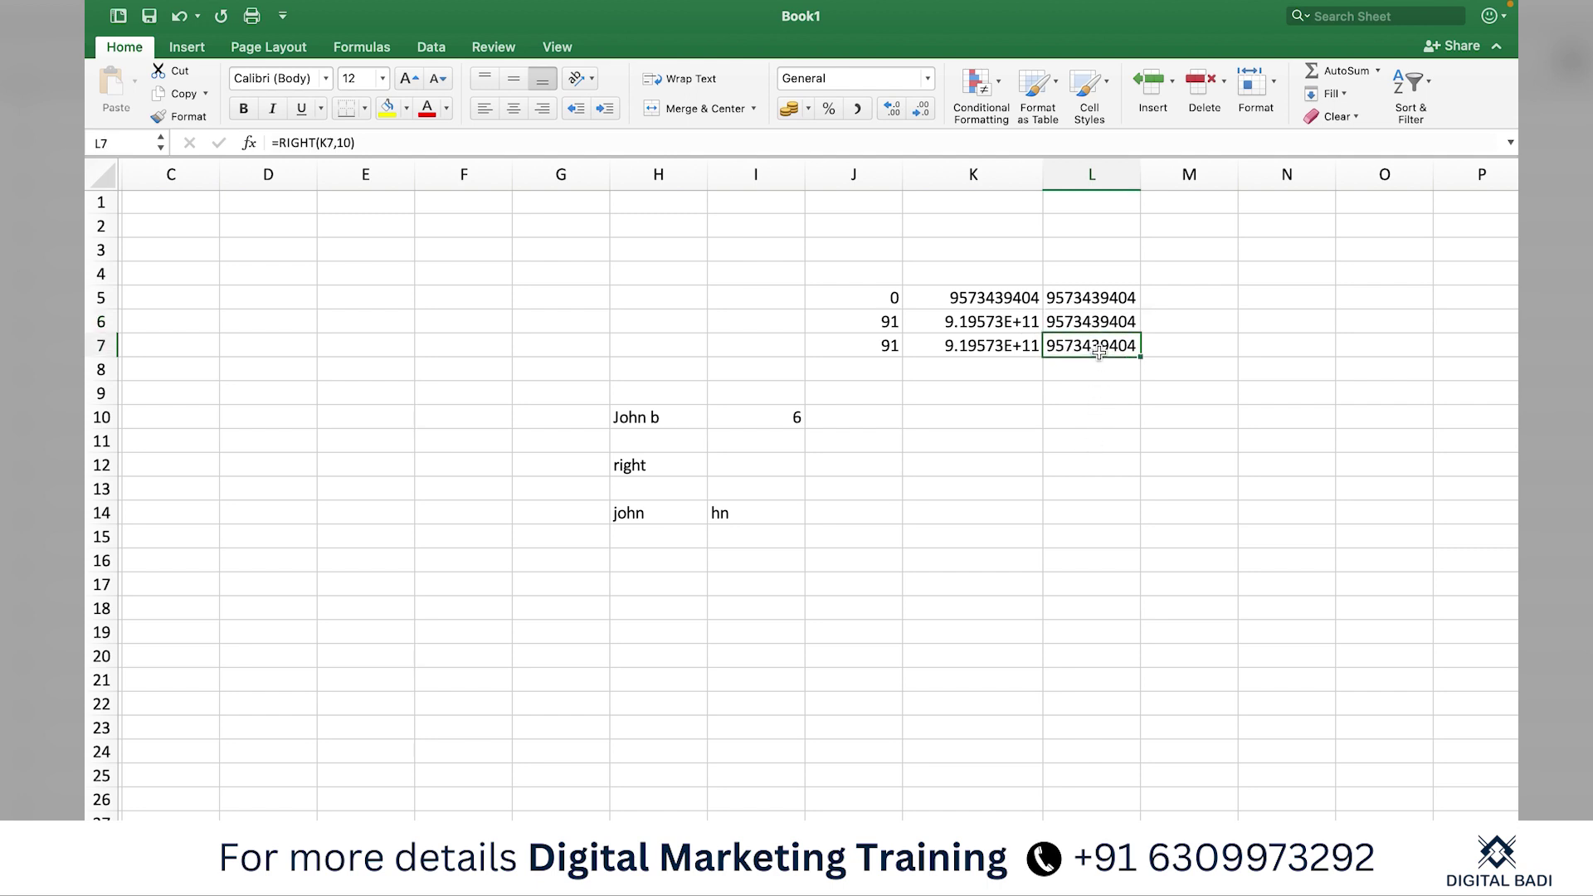
key(super+c)
click(1067, 416)
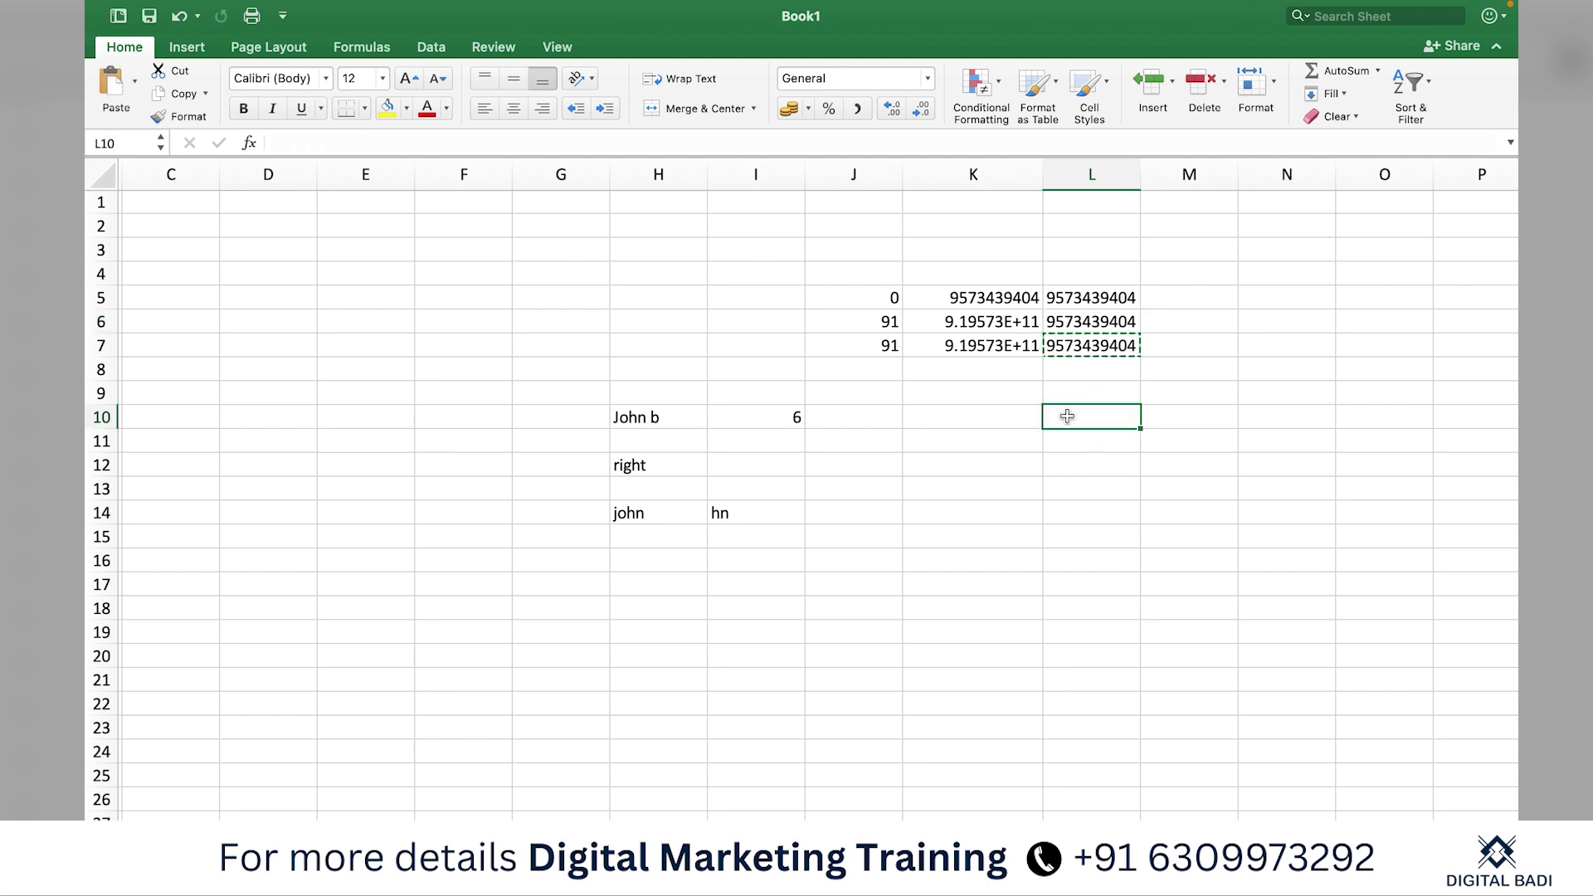
key(super+v)
click(1097, 456)
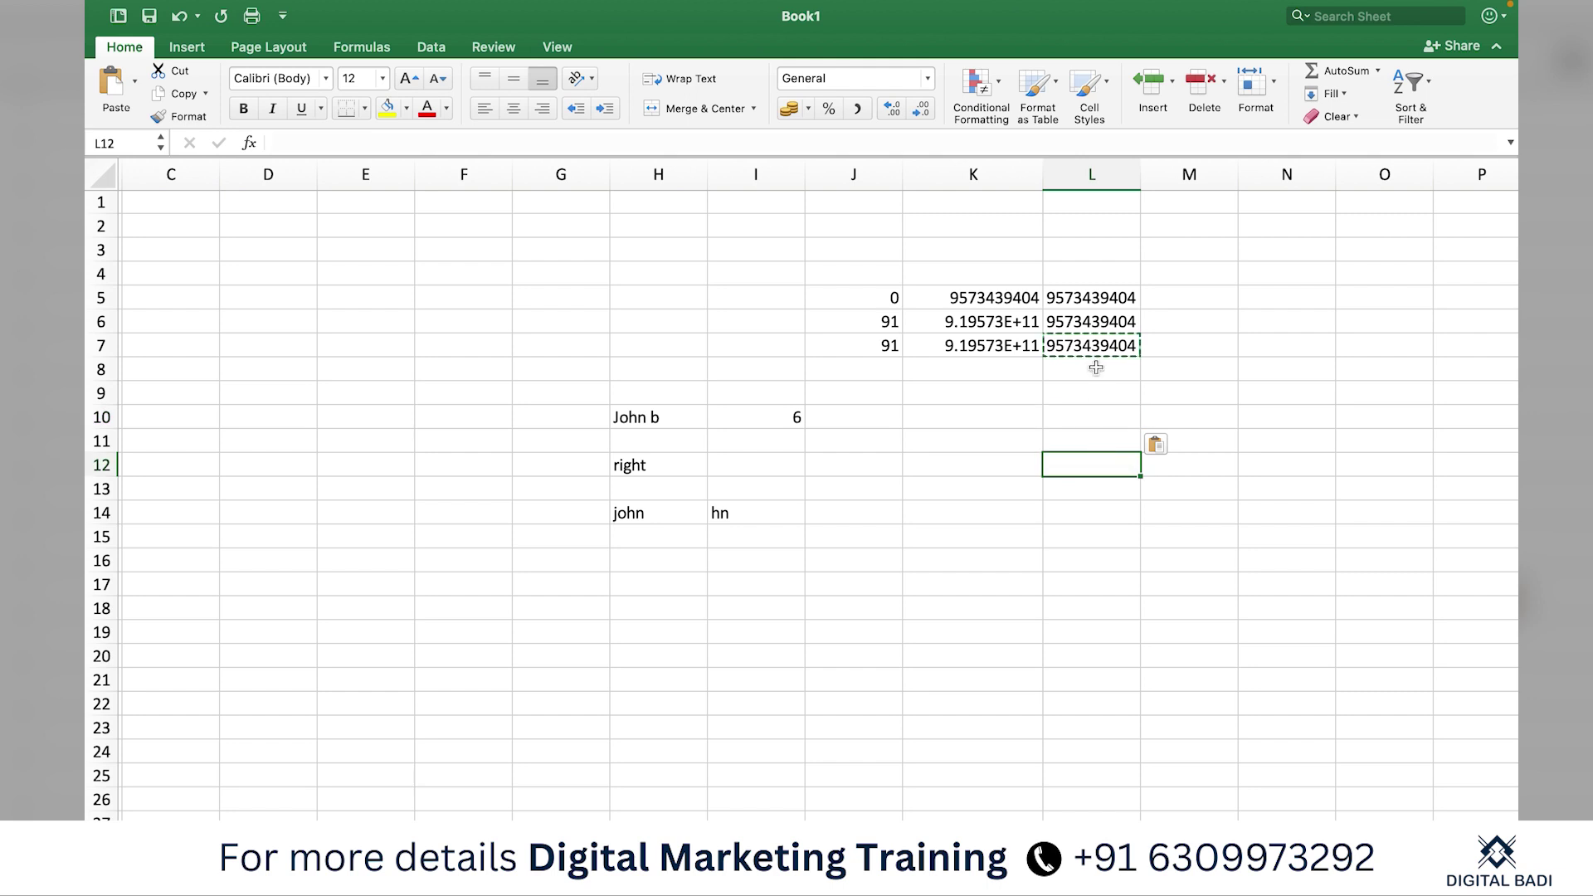
Insert spaces after the first two three-digit groups of K5's phone number, shortening L5's result.
click(1016, 319)
click(1009, 297)
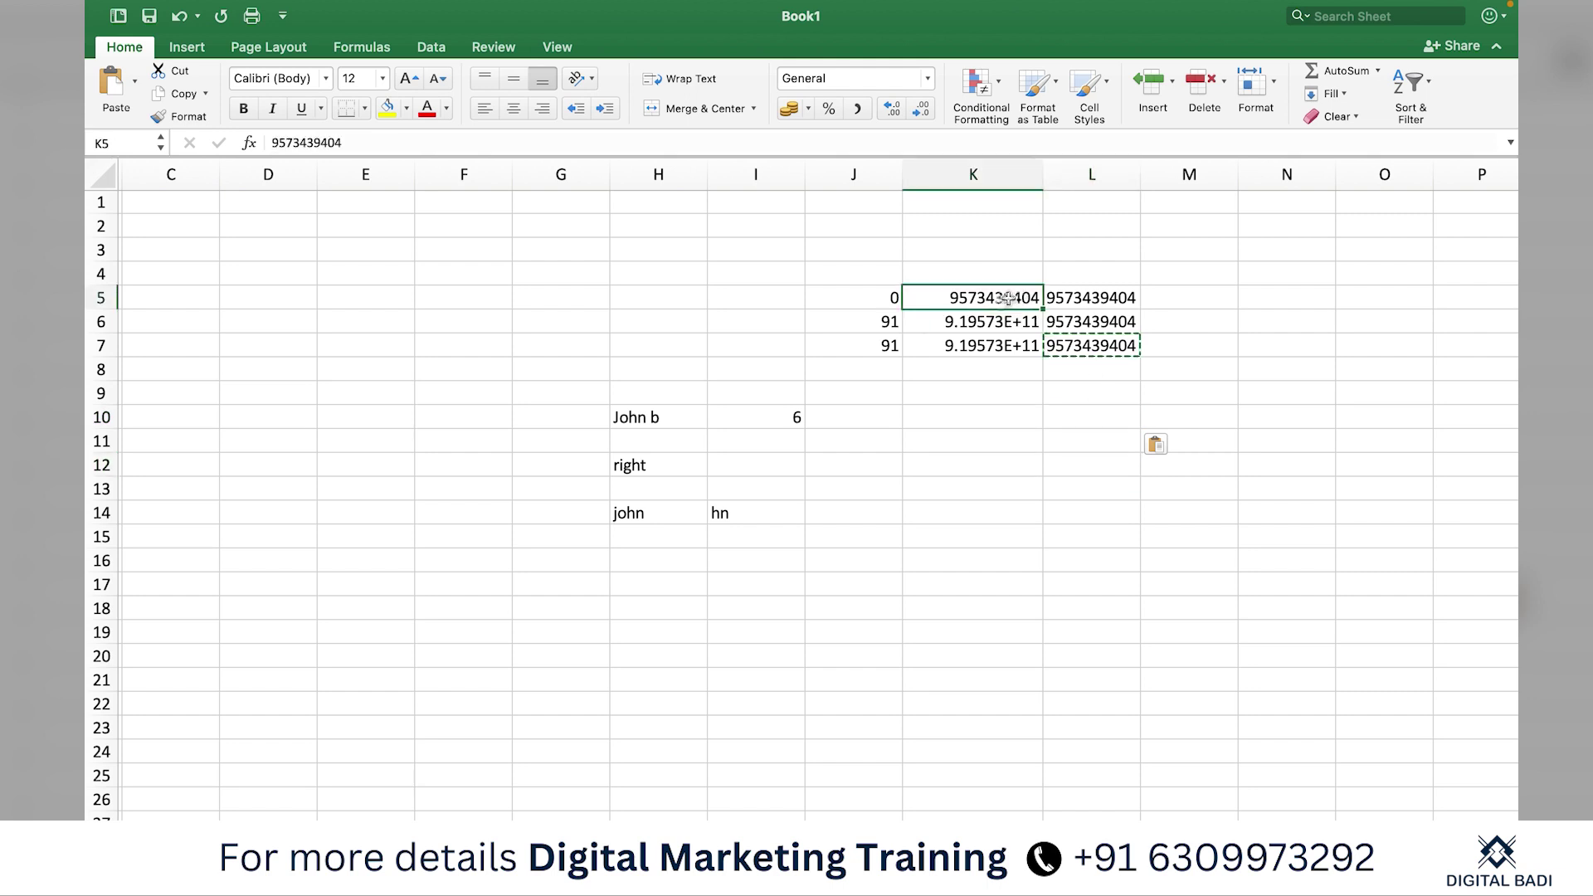
double_click(1008, 297)
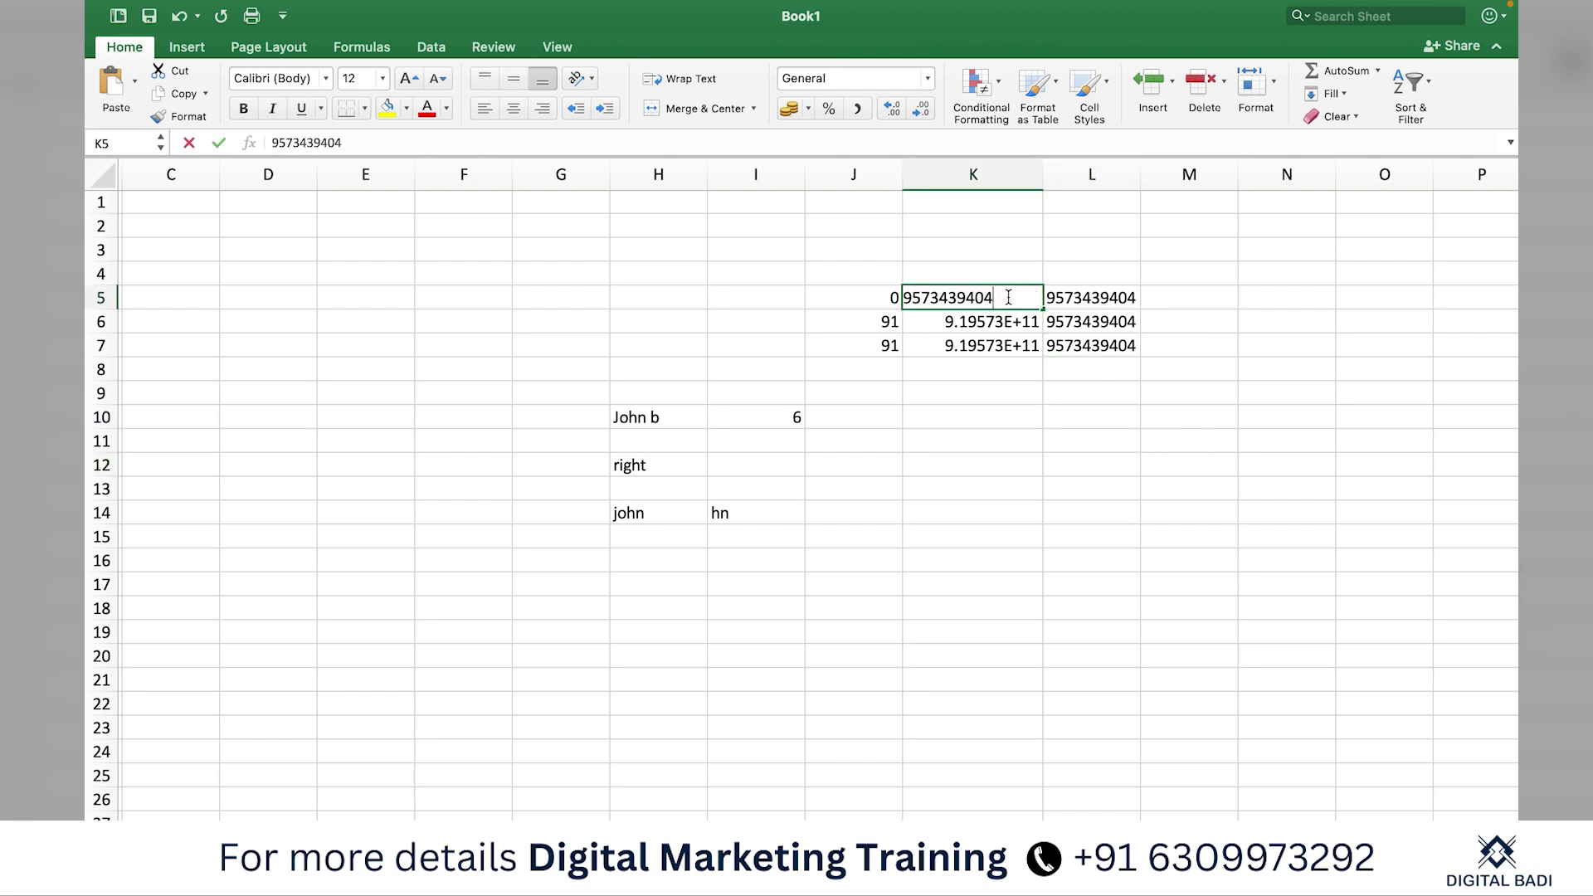
click(931, 299)
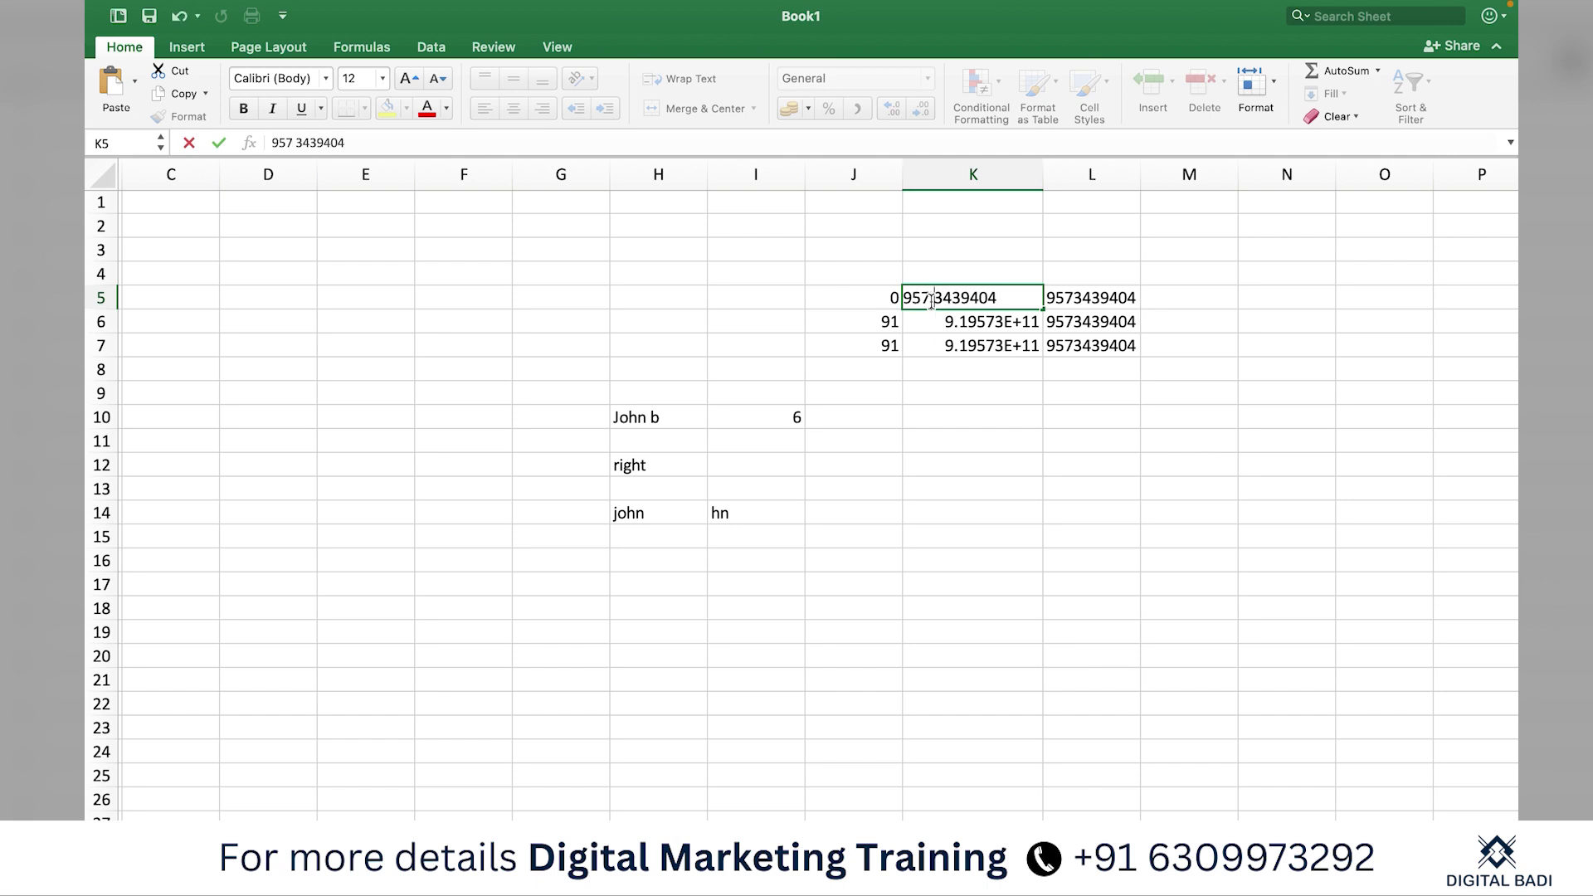
click(961, 299)
key(Return)
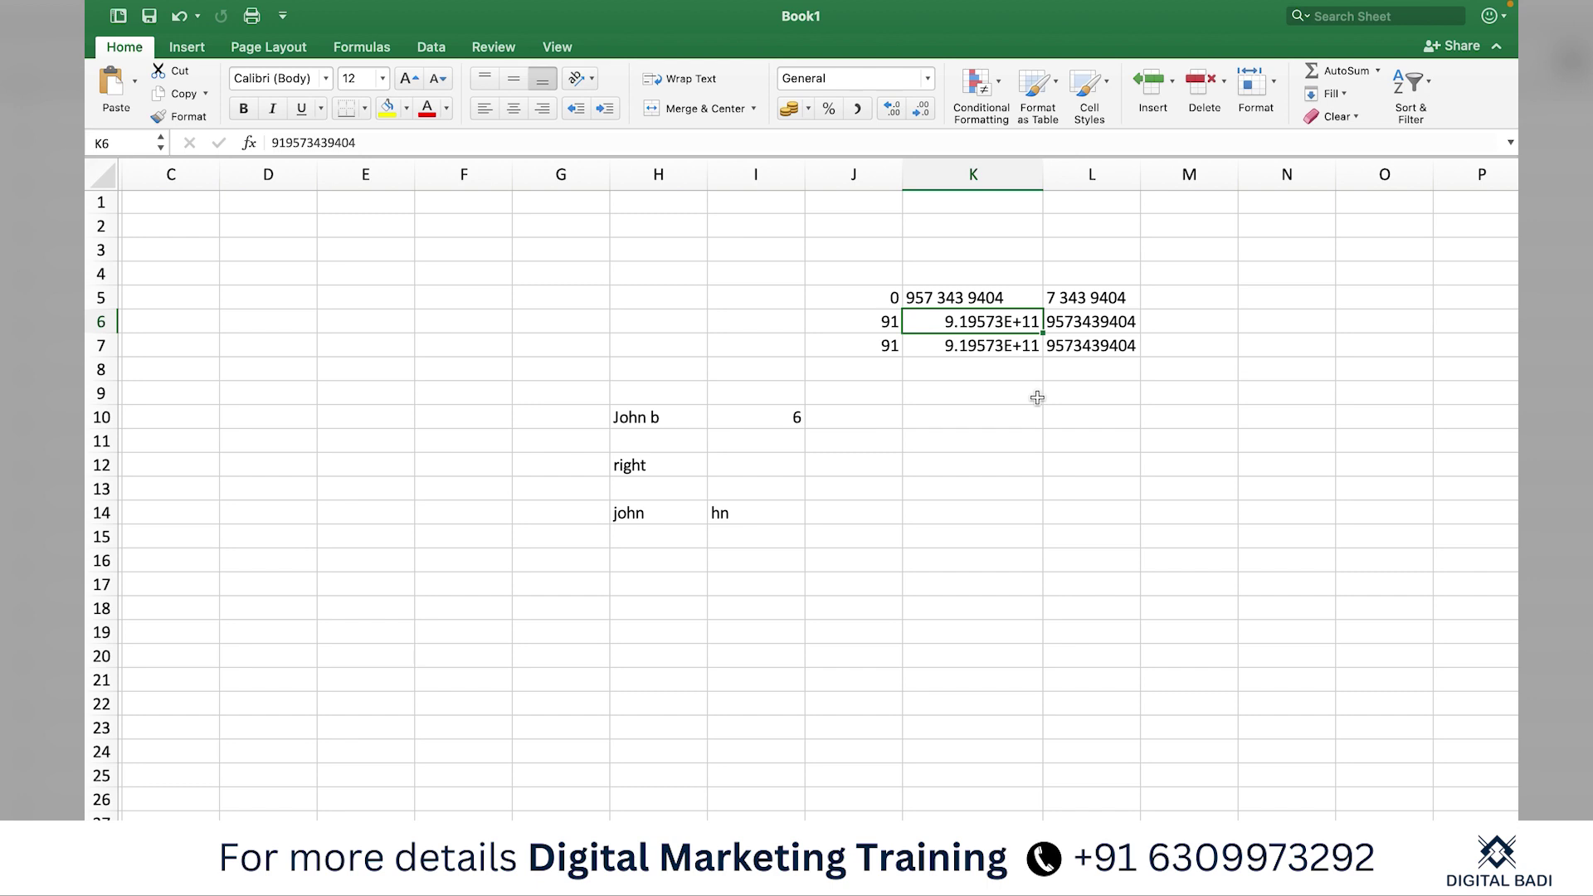
click(1109, 297)
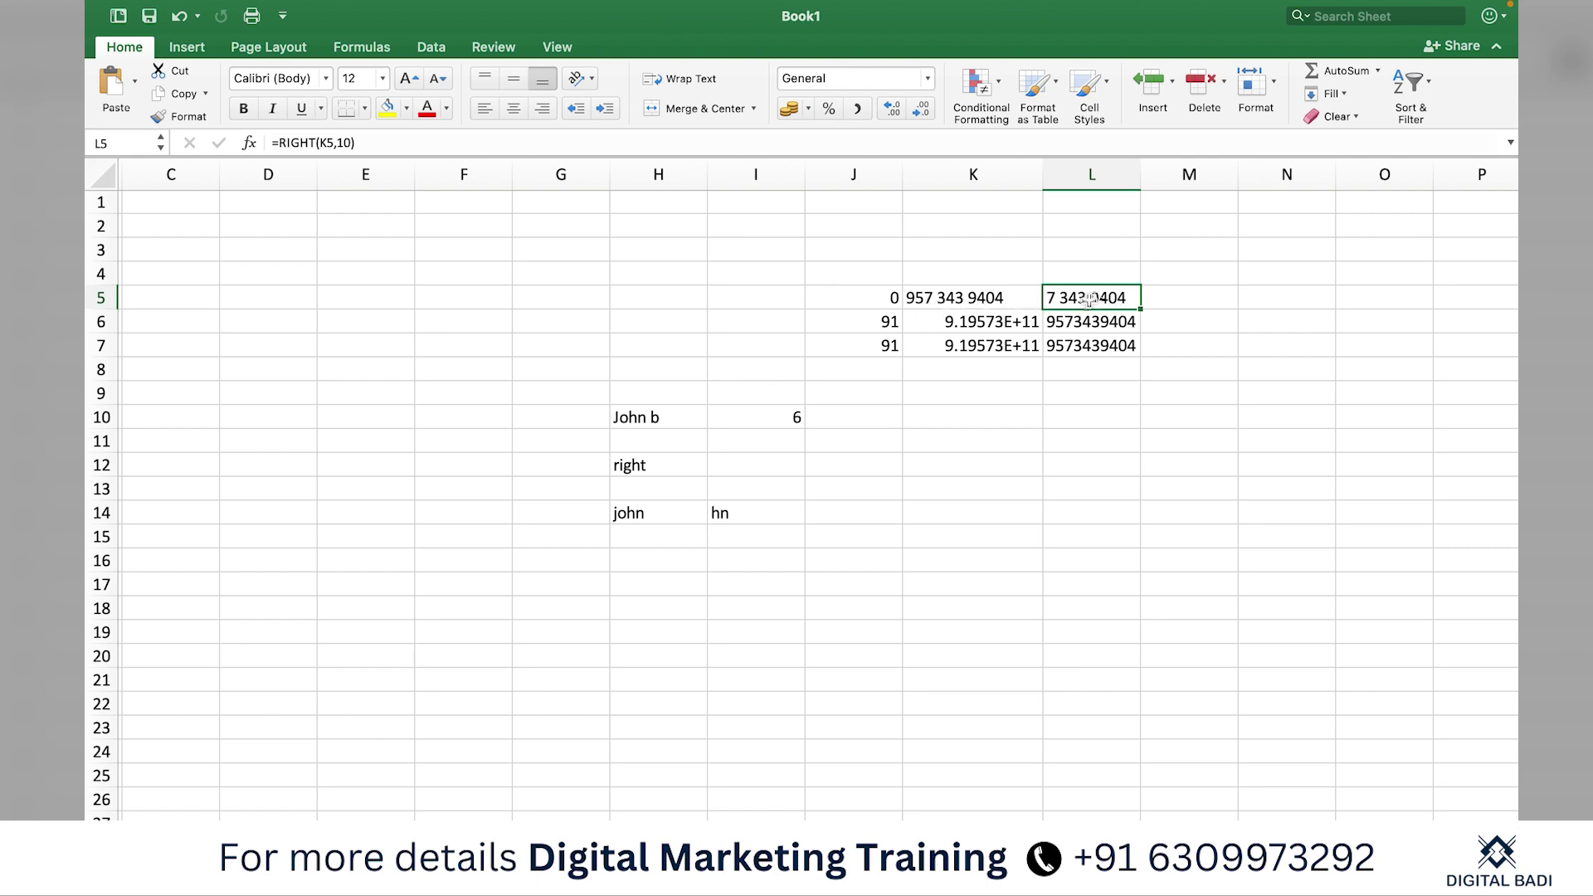
click(1093, 432)
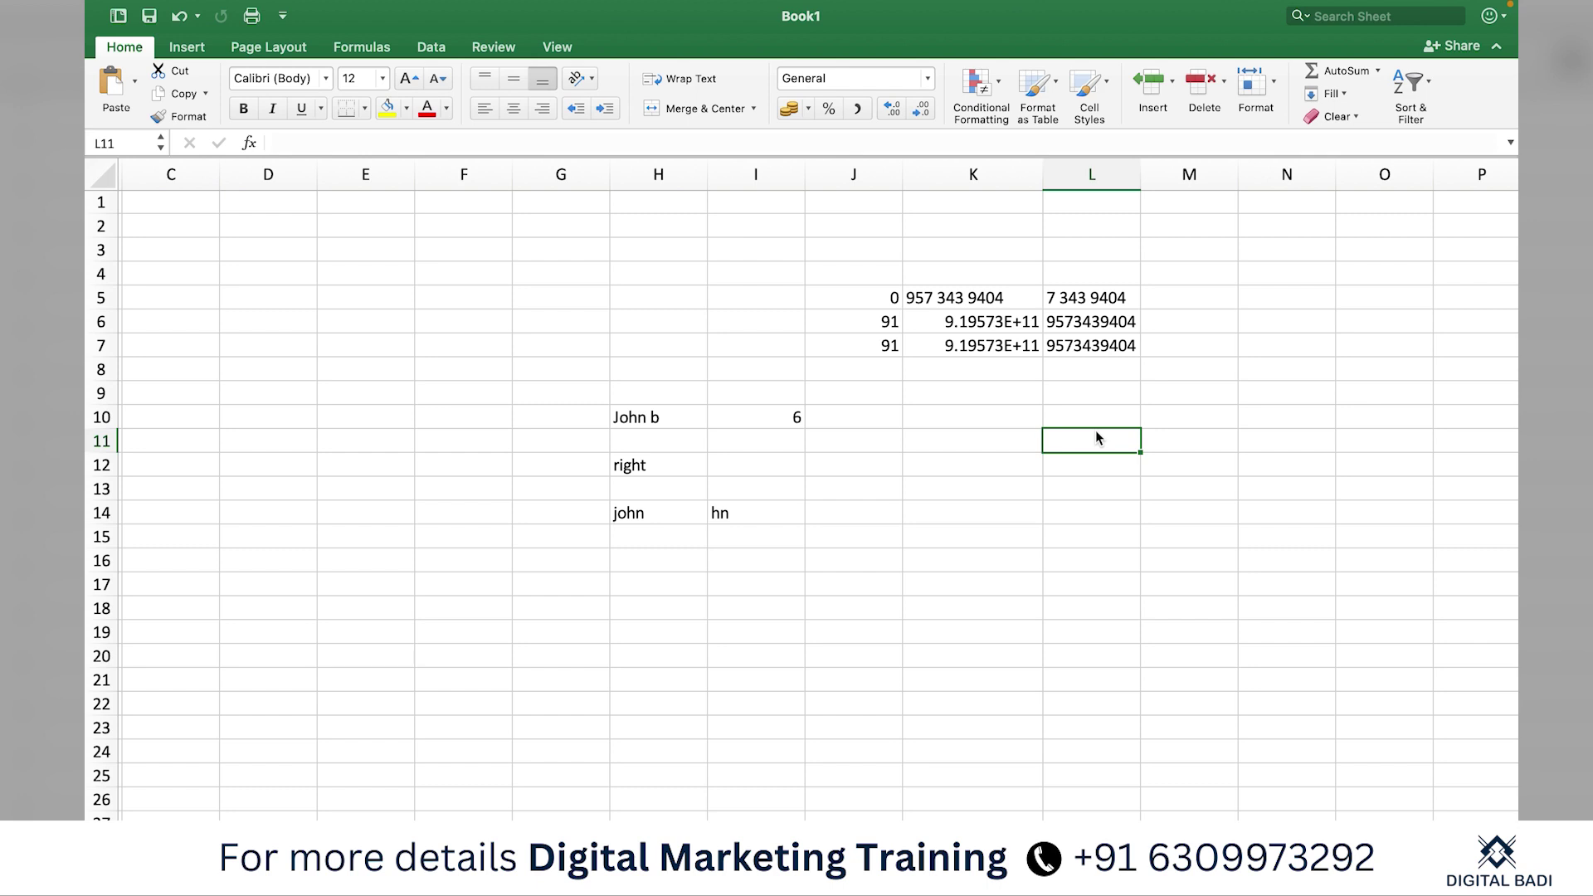
click(943, 418)
click(937, 559)
click(973, 452)
click(973, 532)
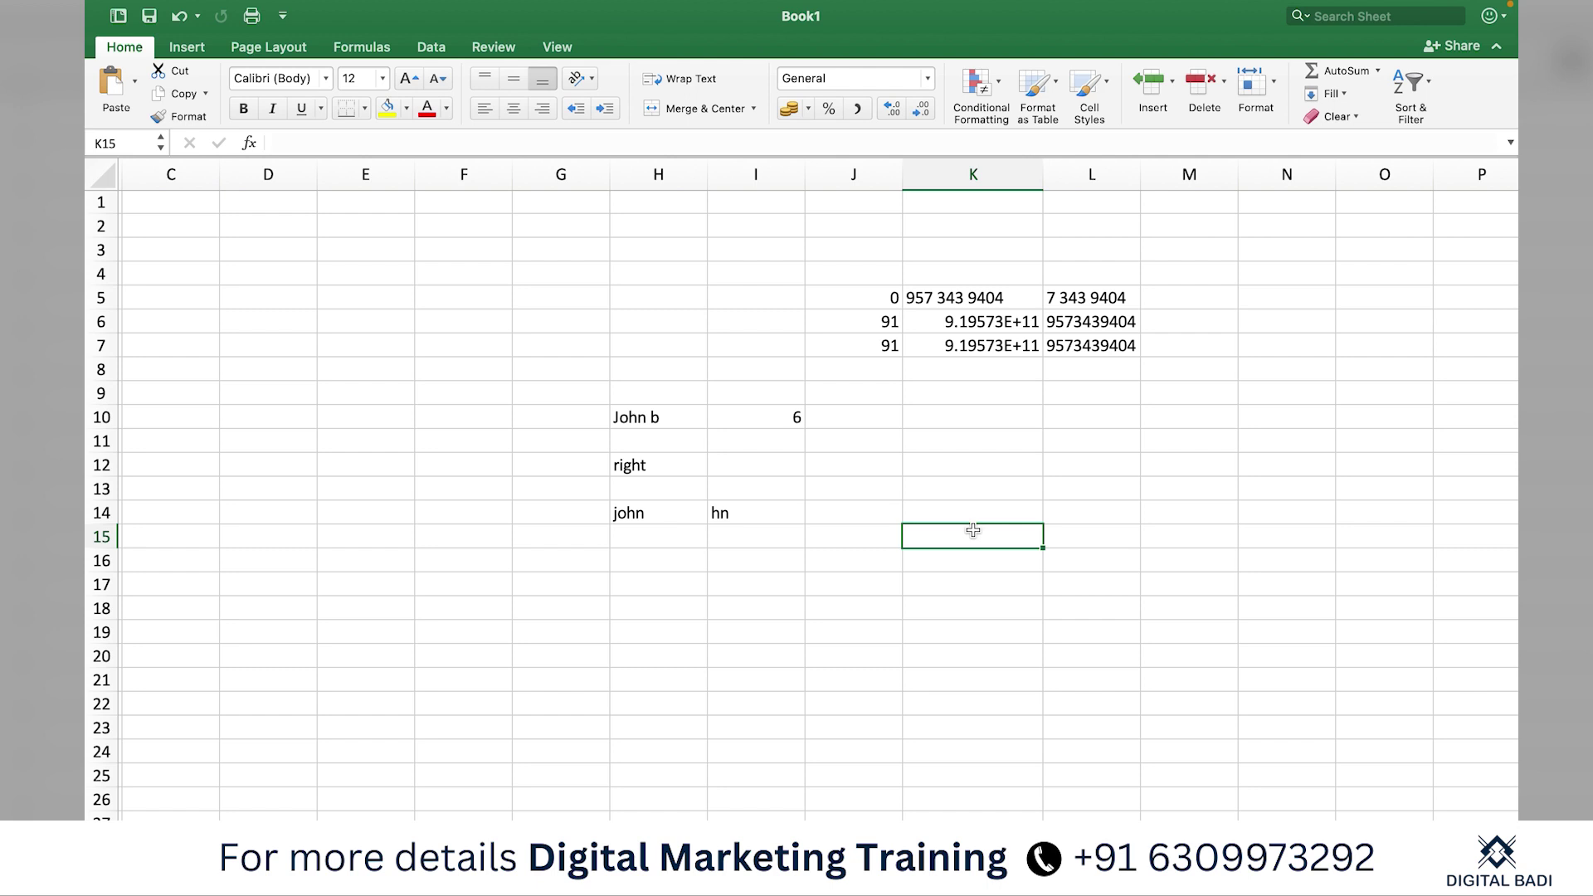
click(663, 564)
Type the label left in H13.
click(660, 479)
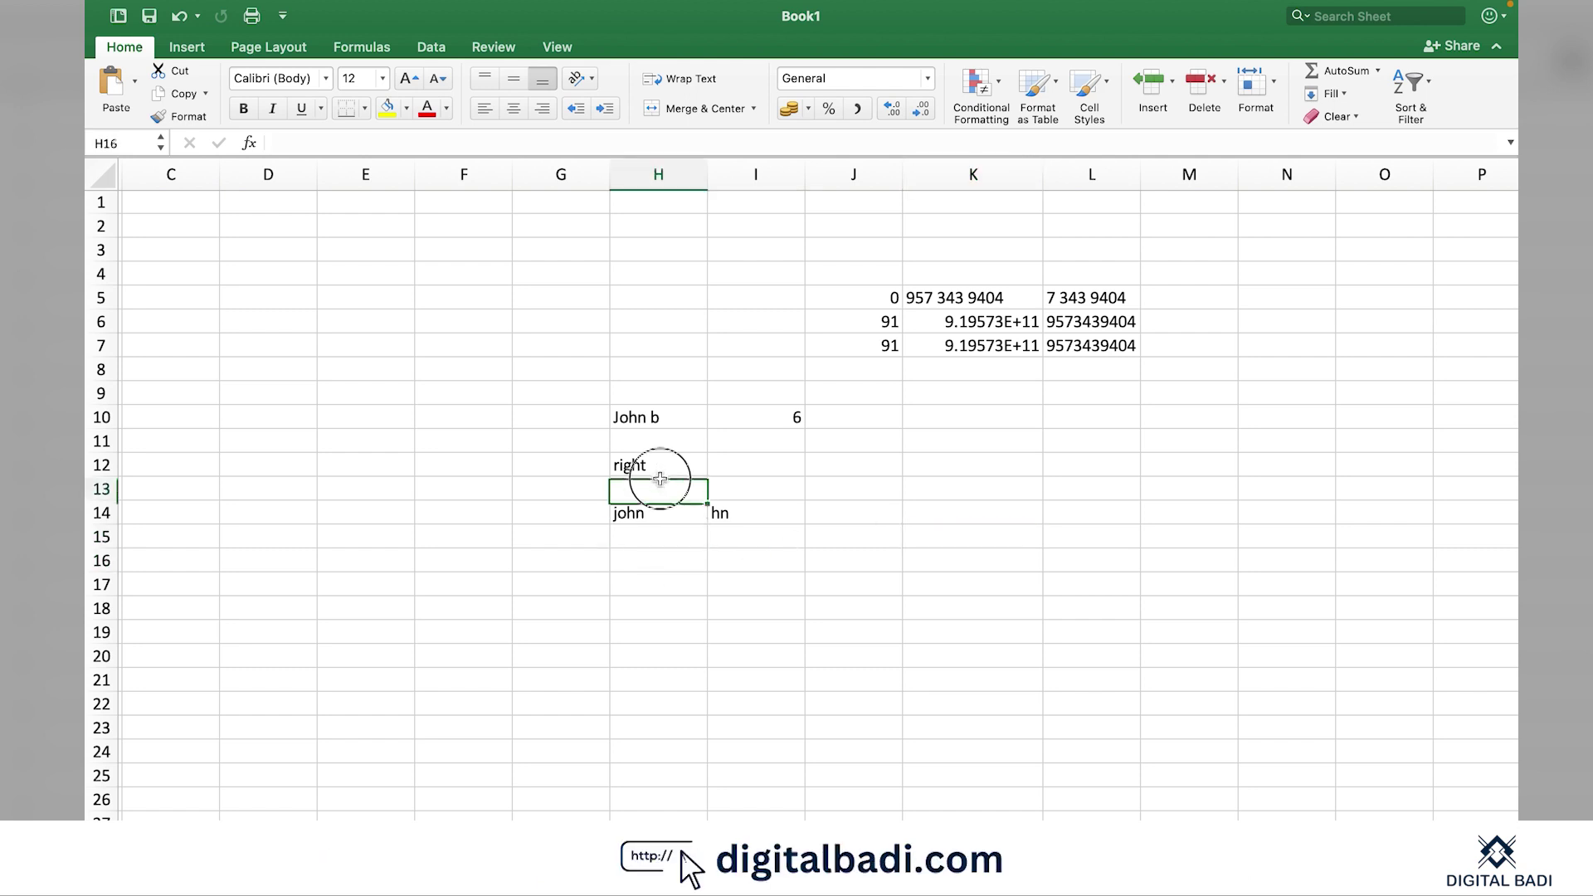
text(left)
key(Return)
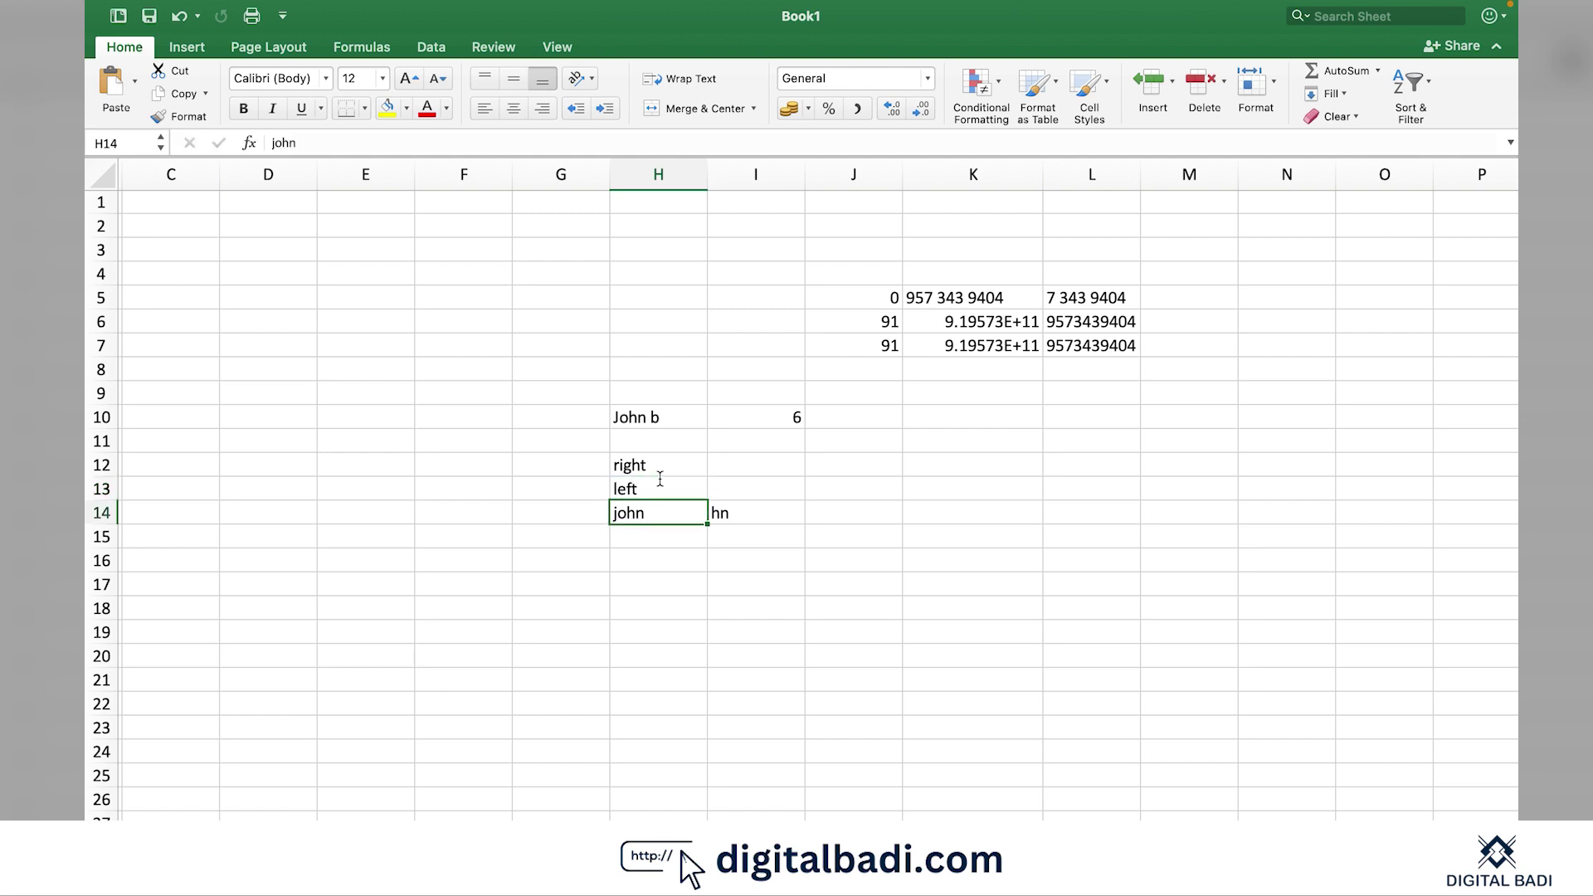
Enter =LEFT(H14,2) in H16 so it shows jo.
click(673, 548)
click(672, 571)
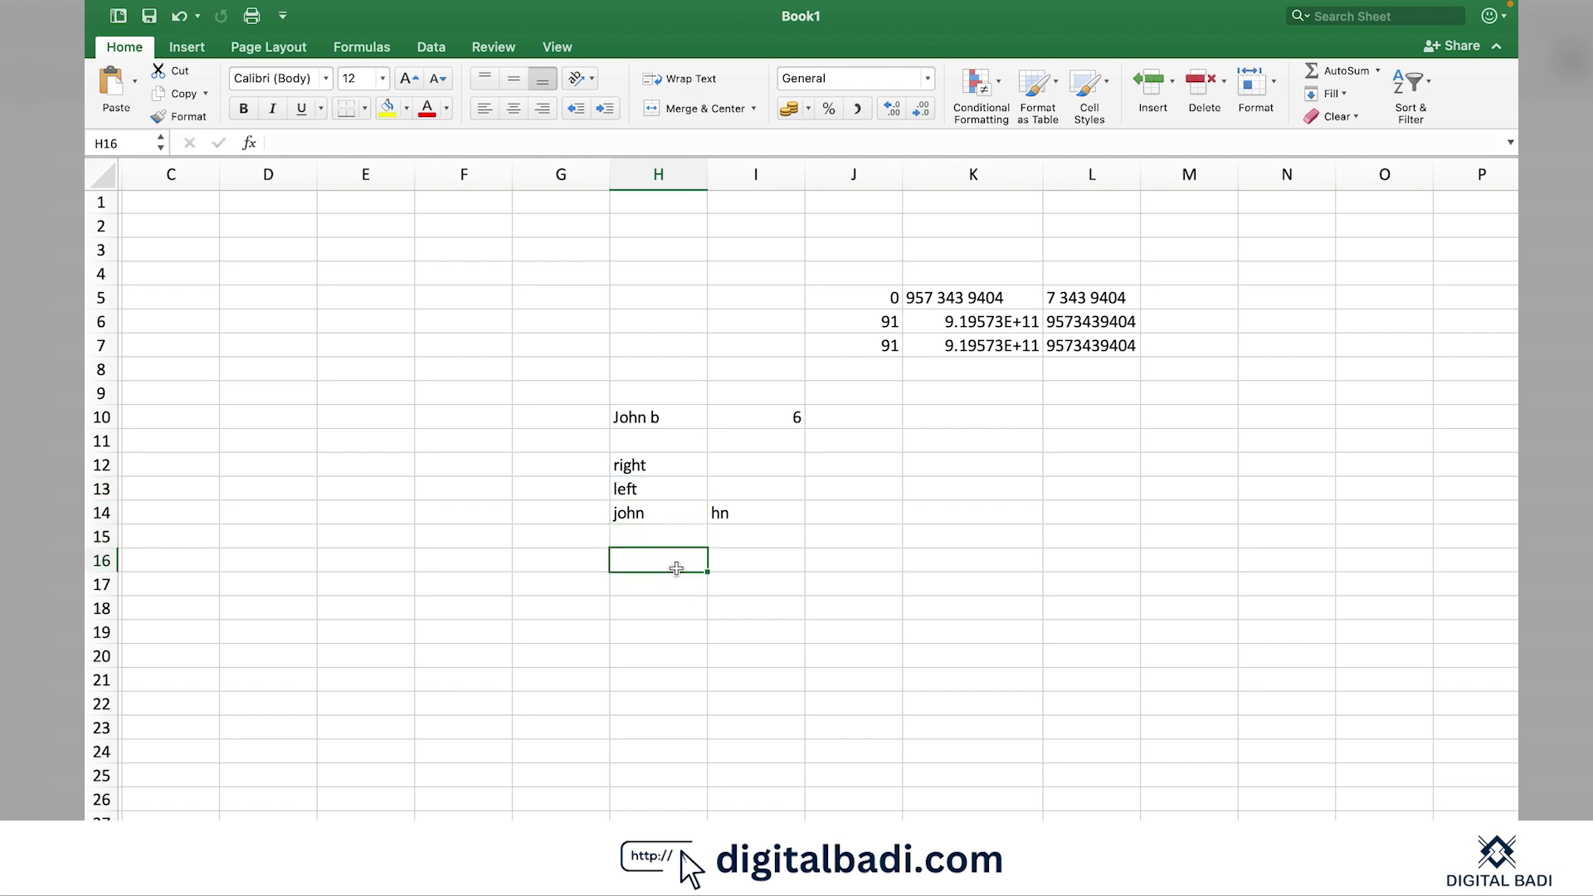
text(=)
text(left)
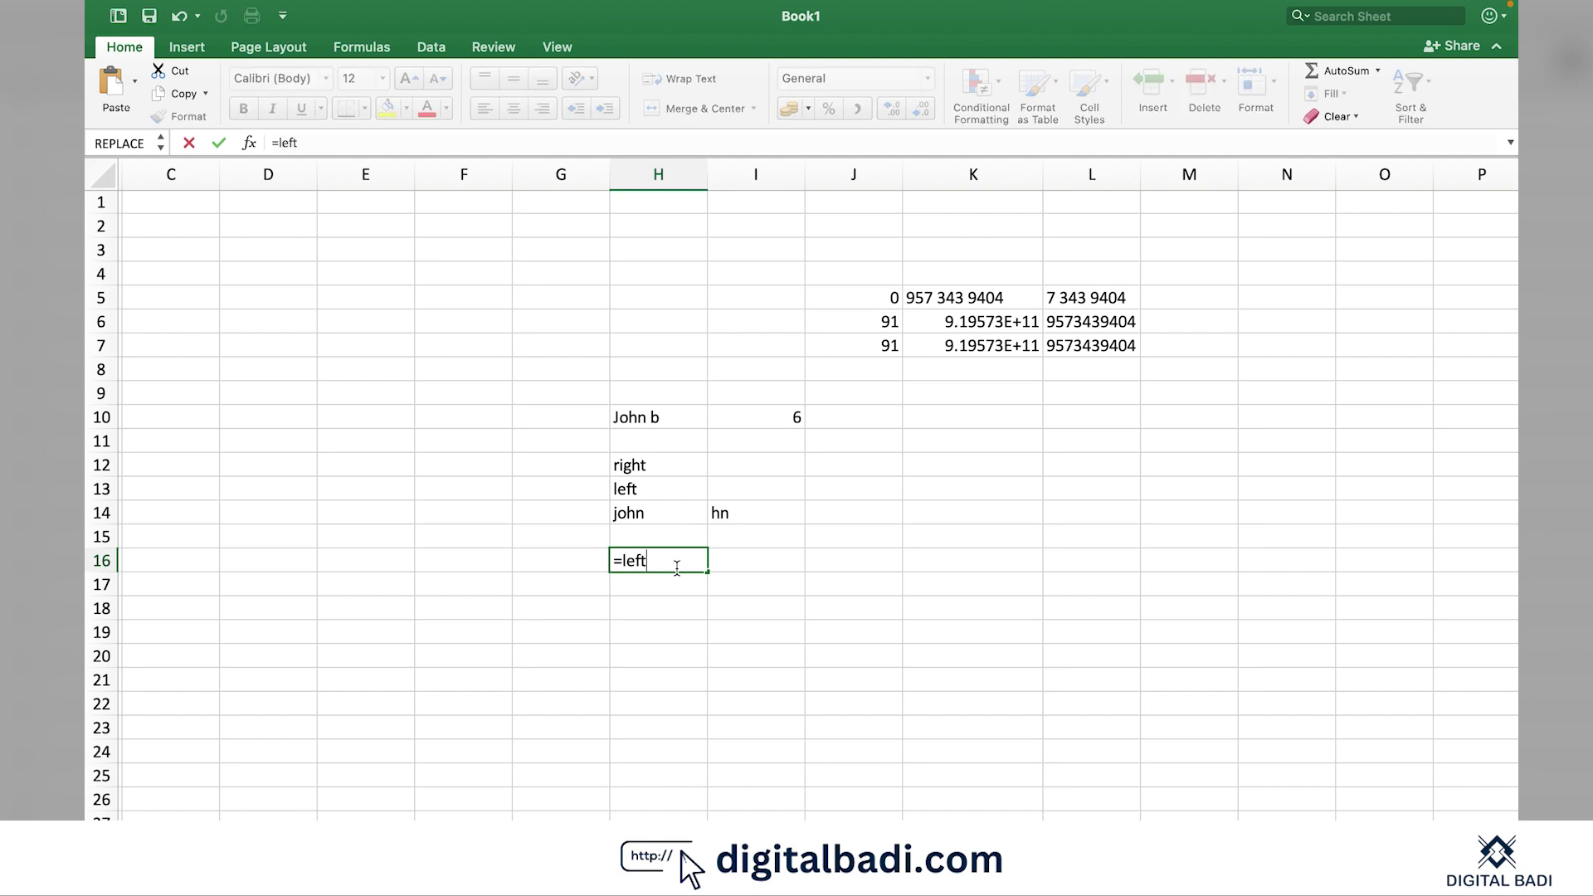
text(()
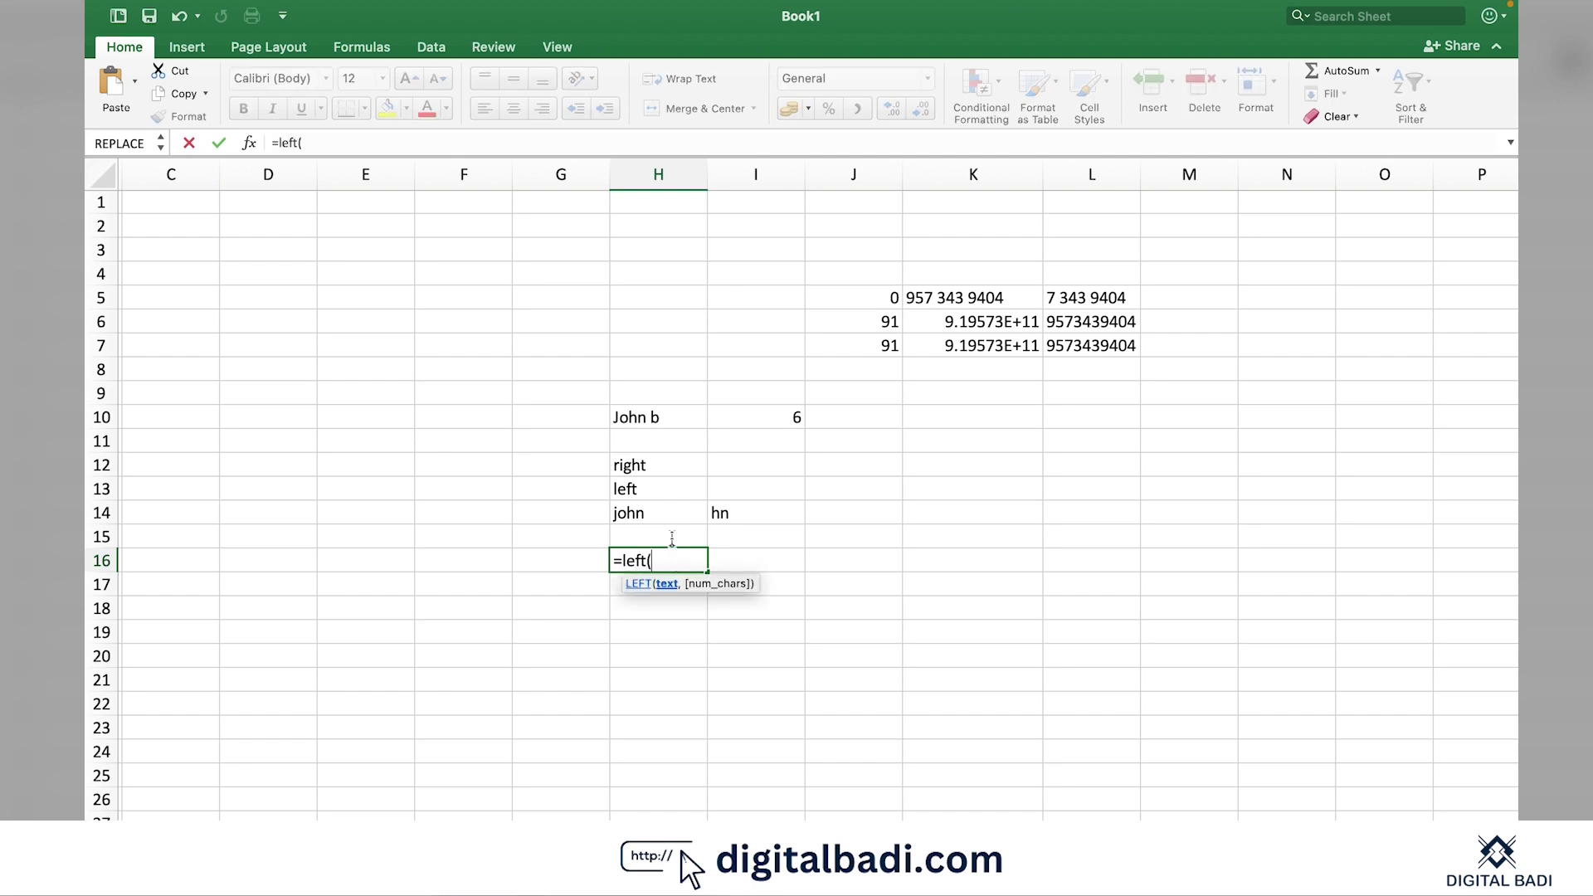
click(662, 513)
text(,)
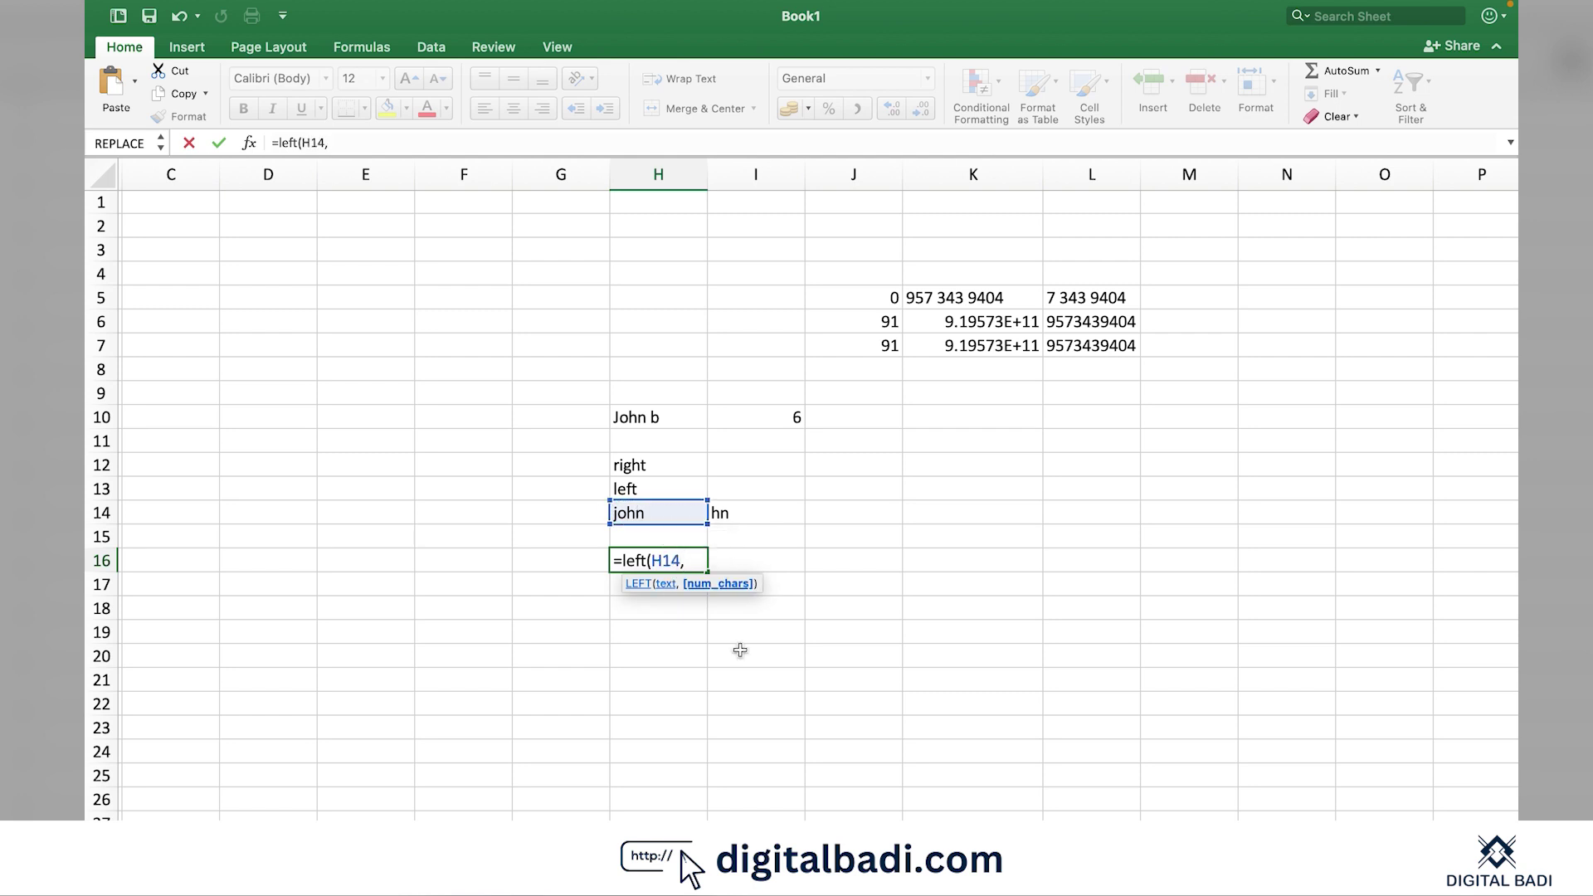
text(2)
text())
key(Return)
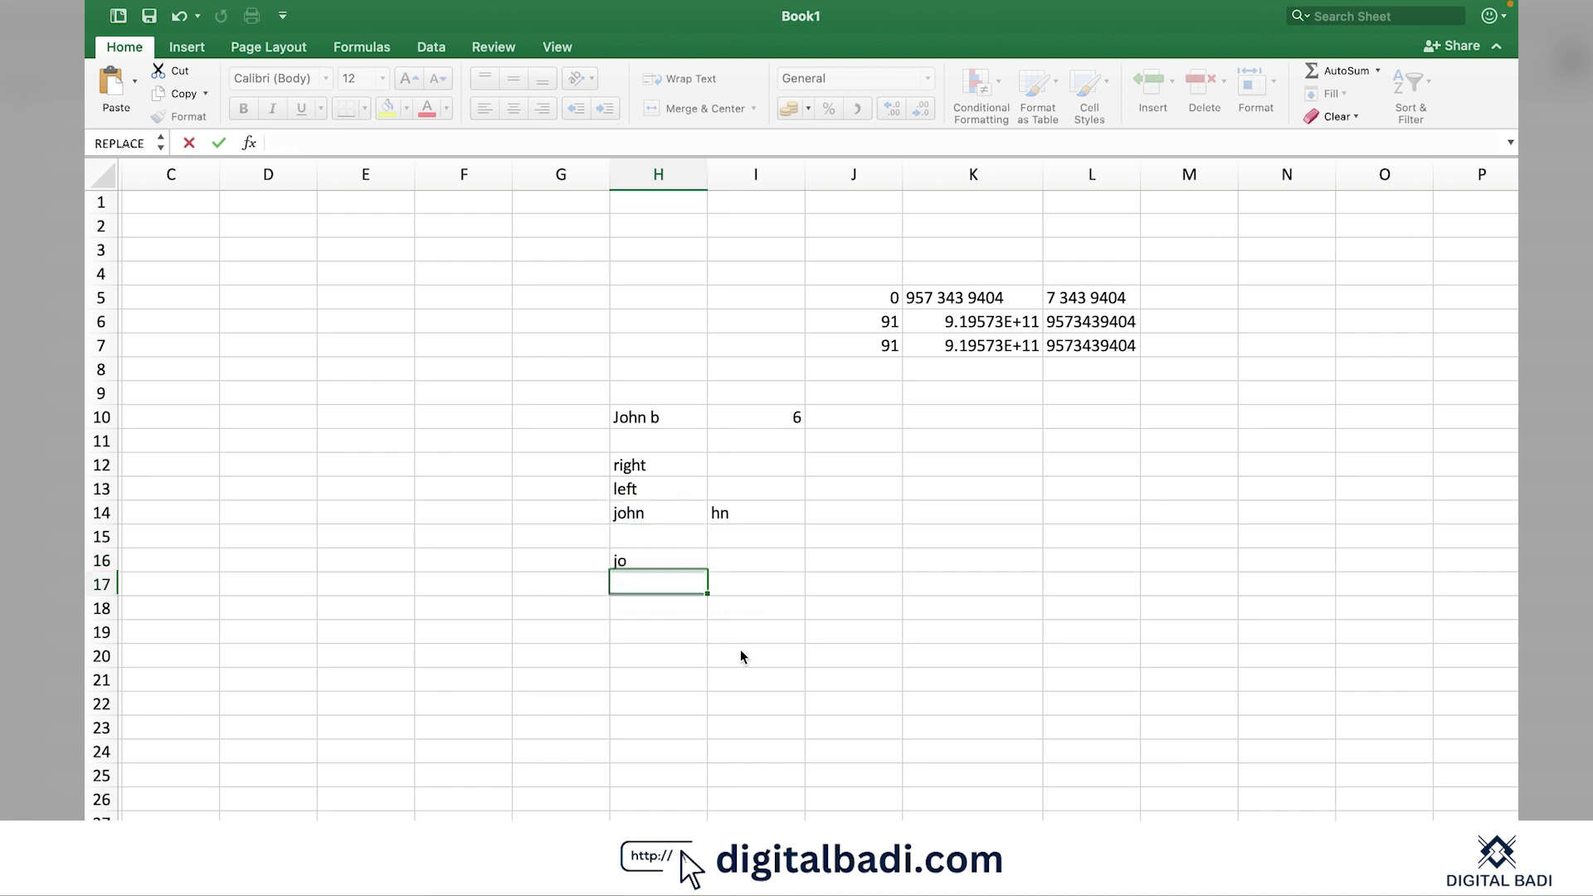